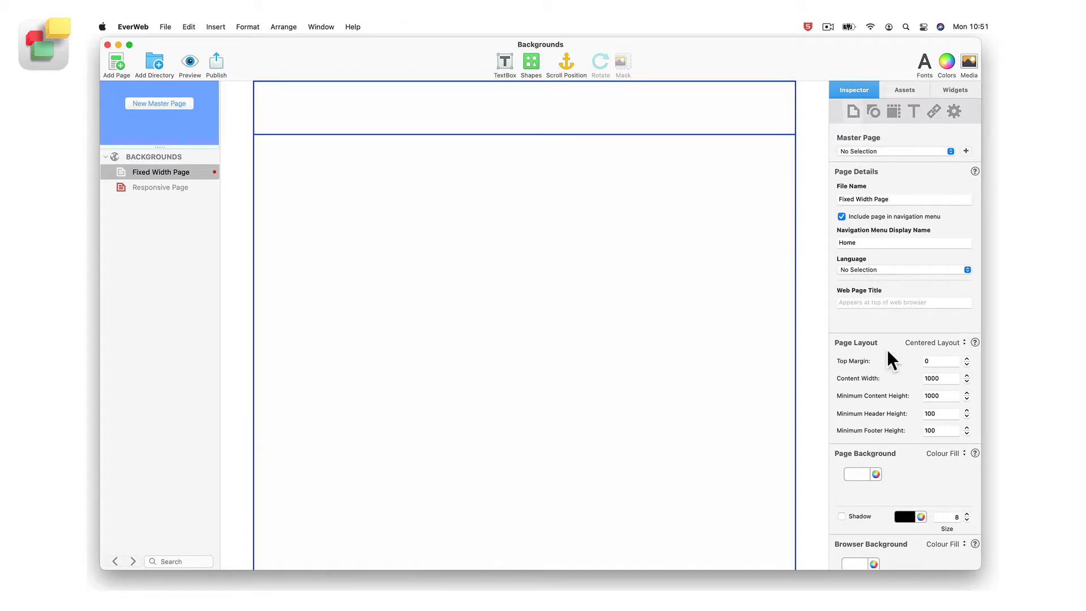
Set the fixed-width page's background to None, and return it to Colour Fill
{"action": "scroll", "coordinate": [887, 349], "scroll_direction": "down", "scroll_amount": 5}
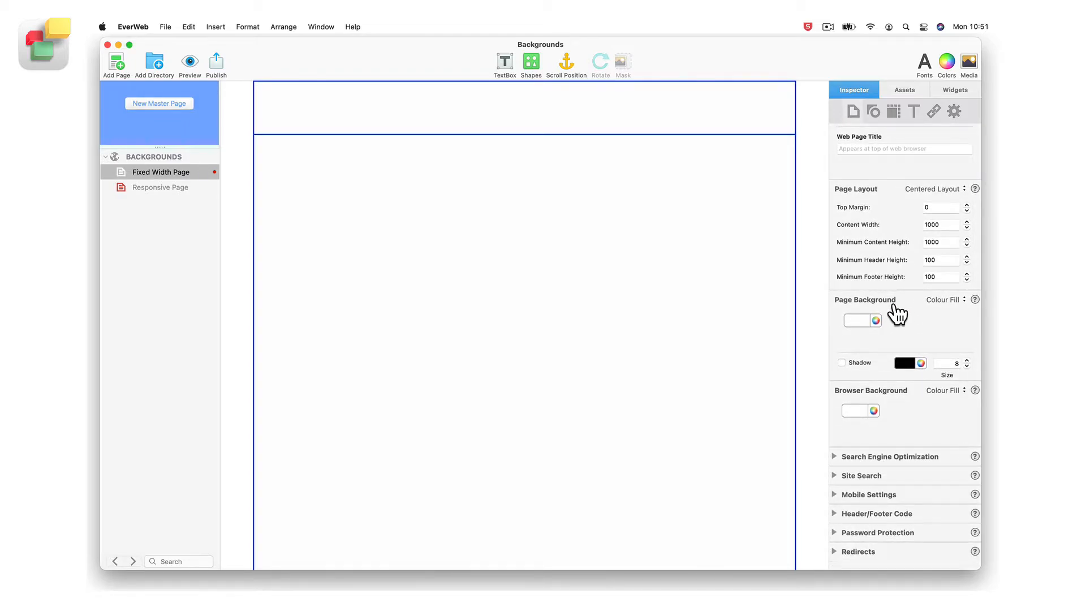
{"action": "left_click", "coordinate": [962, 299]}
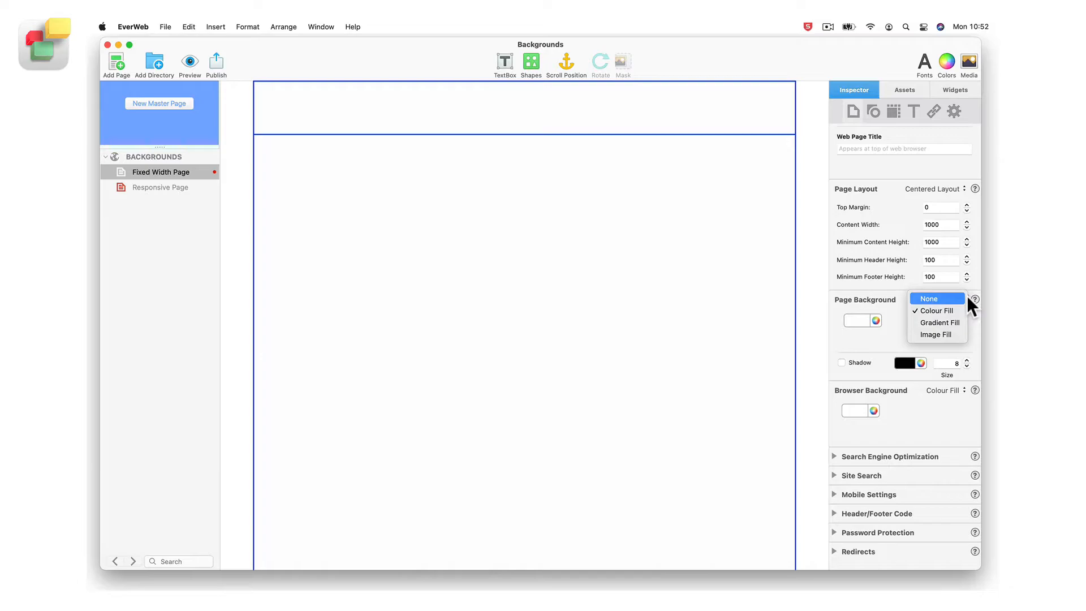
{"action": "left_click", "coordinate": [962, 295]}
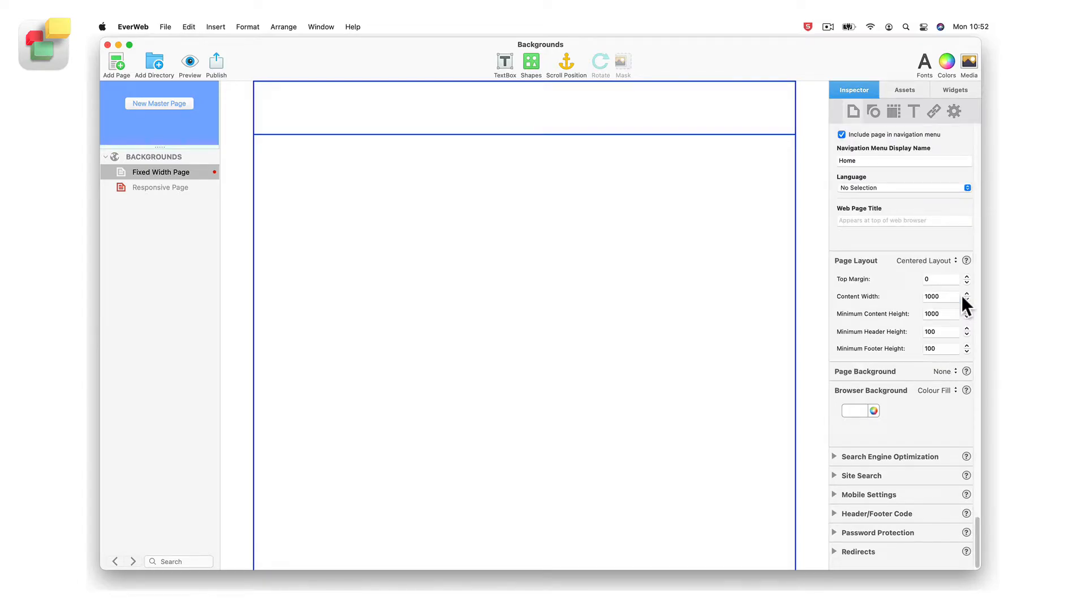
{"action": "left_click", "coordinate": [954, 373]}
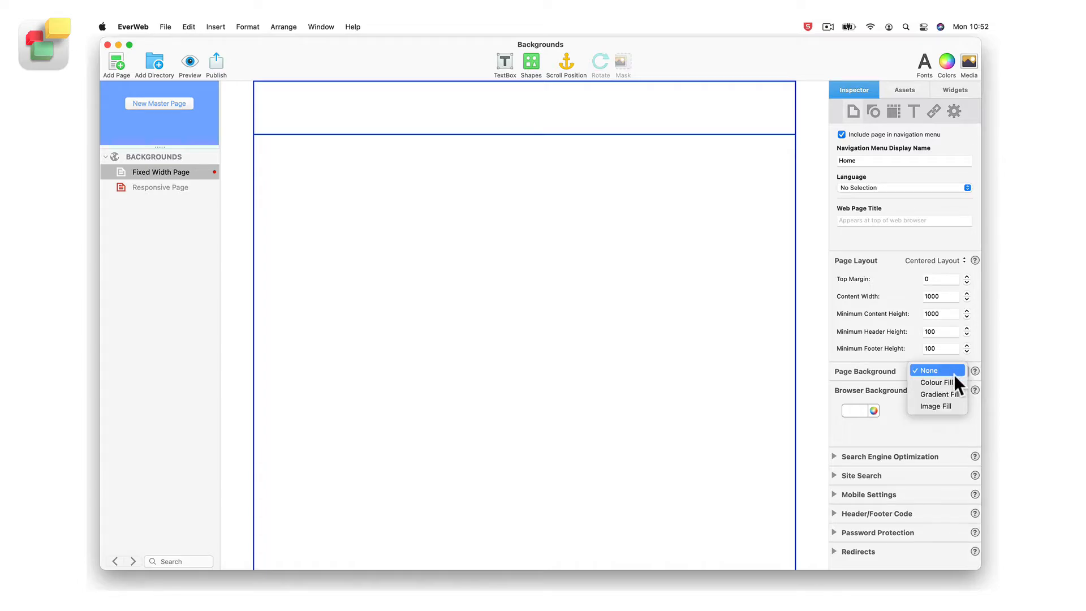
{"action": "left_click", "coordinate": [958, 381]}
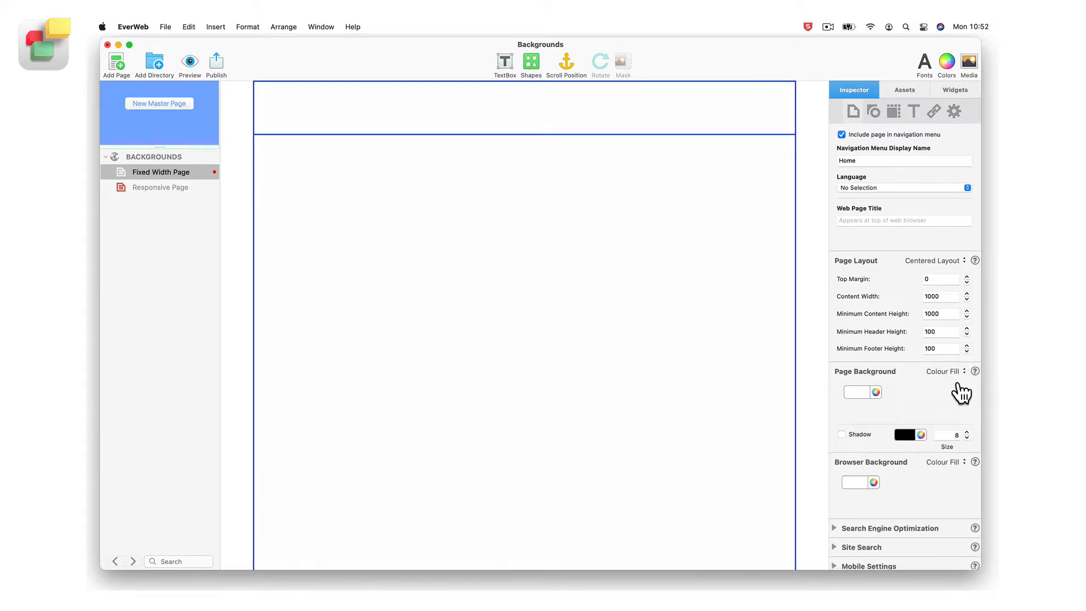
Try a light blue swatch as the page background colour, and replace it with a light turquoise swatch
{"action": "left_click", "coordinate": [860, 392]}
{"action": "left_click", "coordinate": [811, 411]}
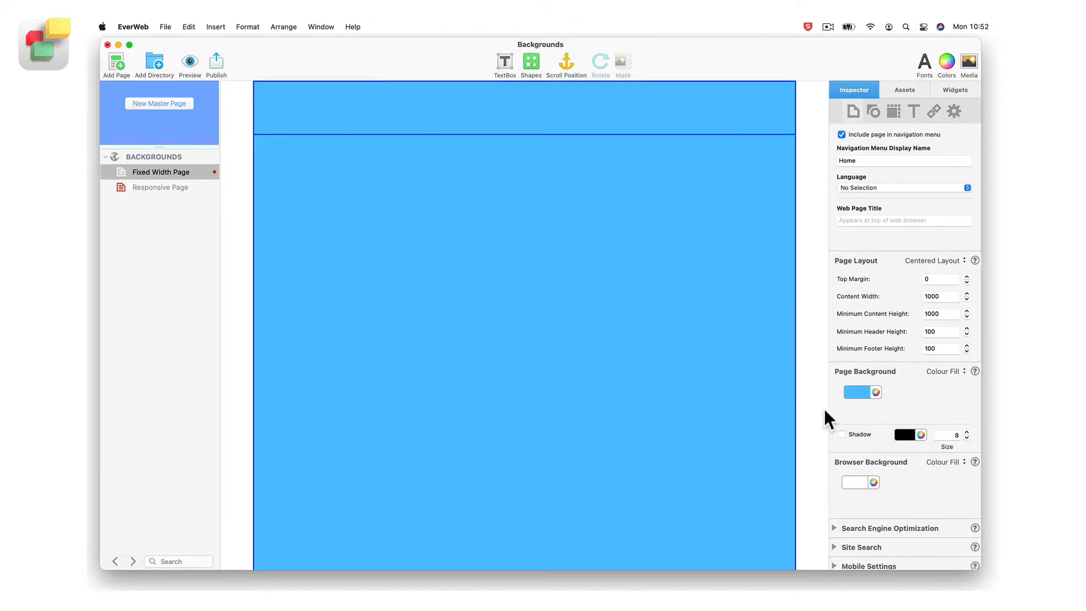
{"action": "left_click", "coordinate": [858, 392]}
{"action": "left_click", "coordinate": [832, 411]}
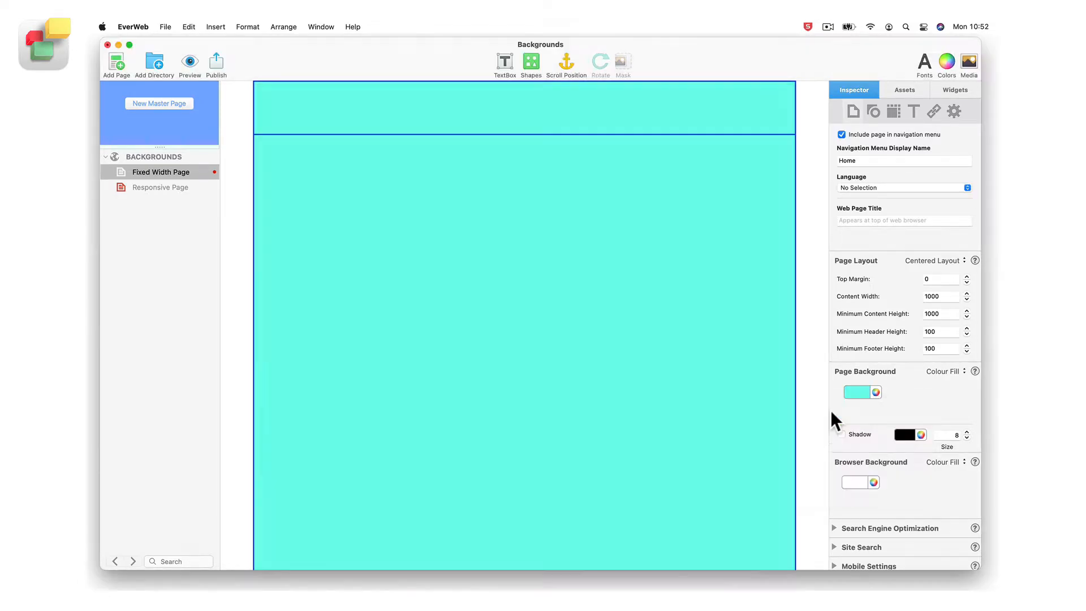
Try Blueberry and a light grey pencil colour for the page background, and settle on Tin
{"action": "left_click", "coordinate": [874, 392]}
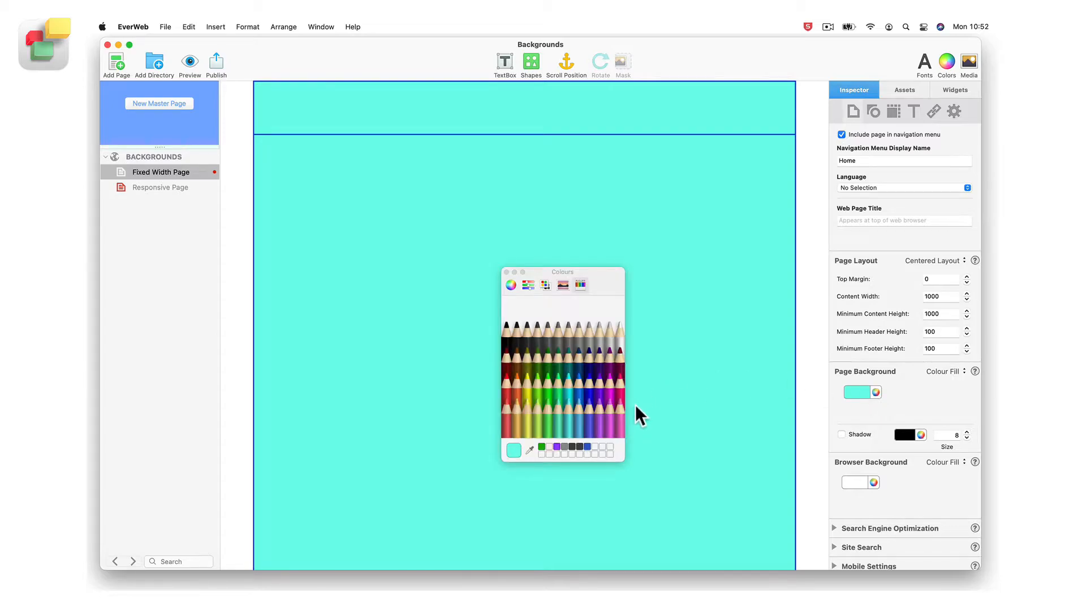
{"action": "left_click", "coordinate": [587, 404]}
{"action": "left_click", "coordinate": [586, 371]}
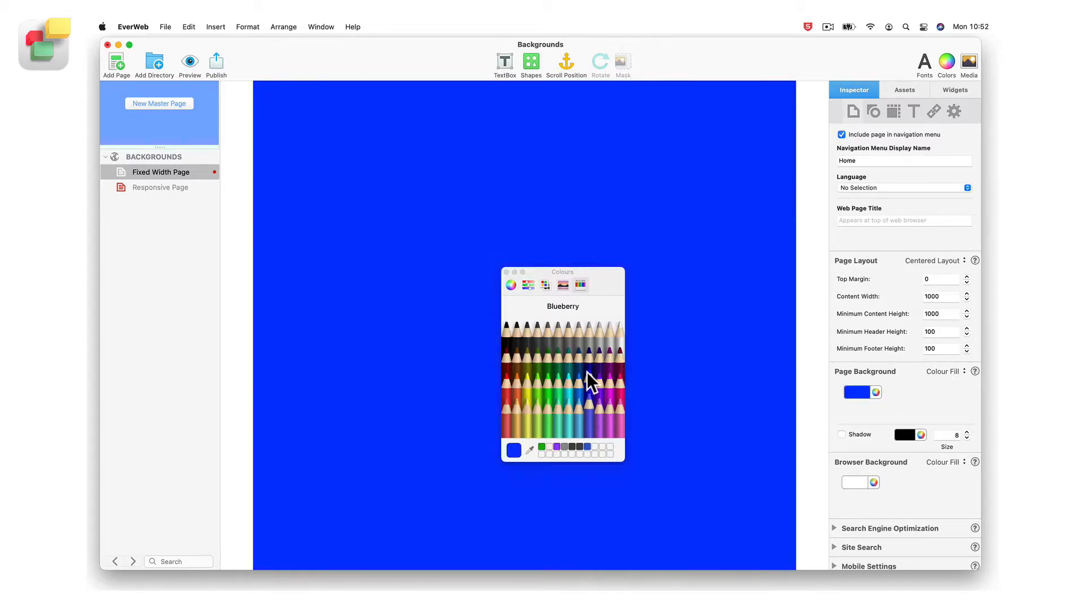
{"action": "left_click", "coordinate": [589, 336]}
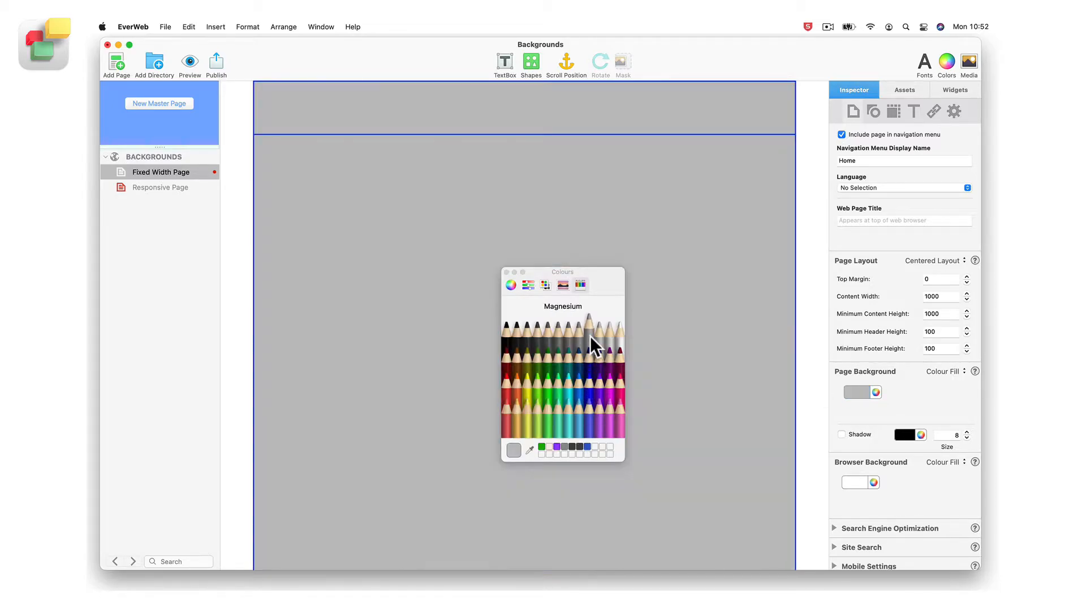
{"action": "left_click", "coordinate": [552, 336]}
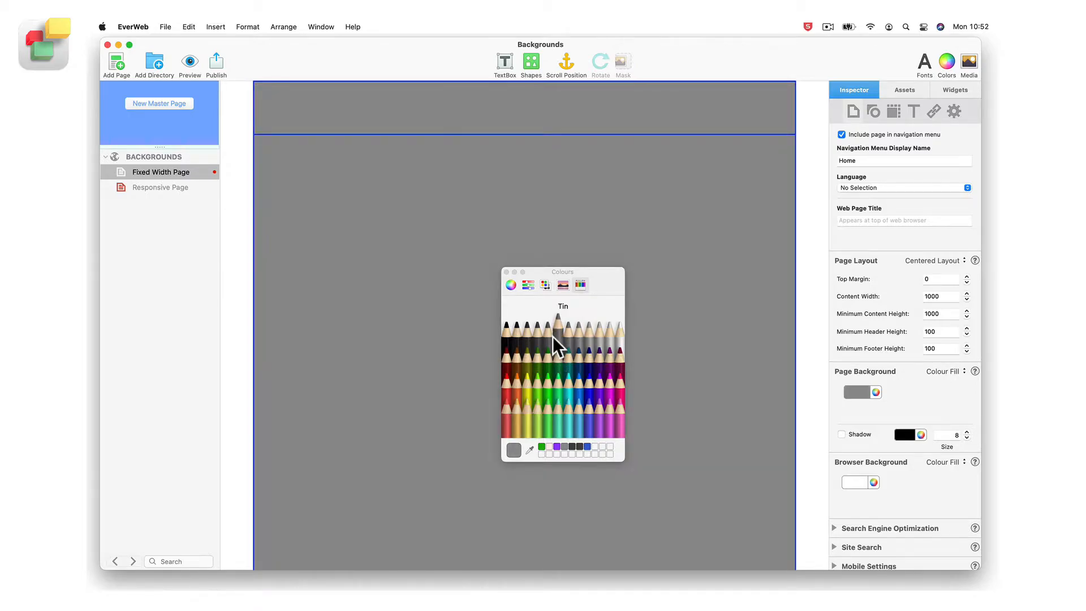
{"action": "left_click", "coordinate": [507, 272]}
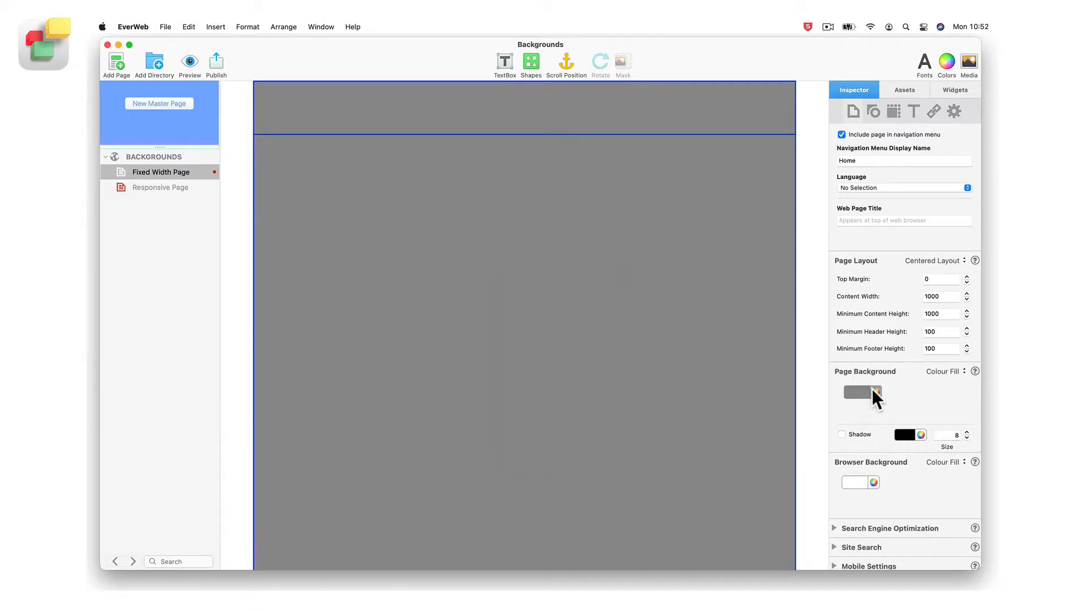
Change the page background to a Gradient Fill and set its second colour to black
{"action": "left_click", "coordinate": [962, 372]}
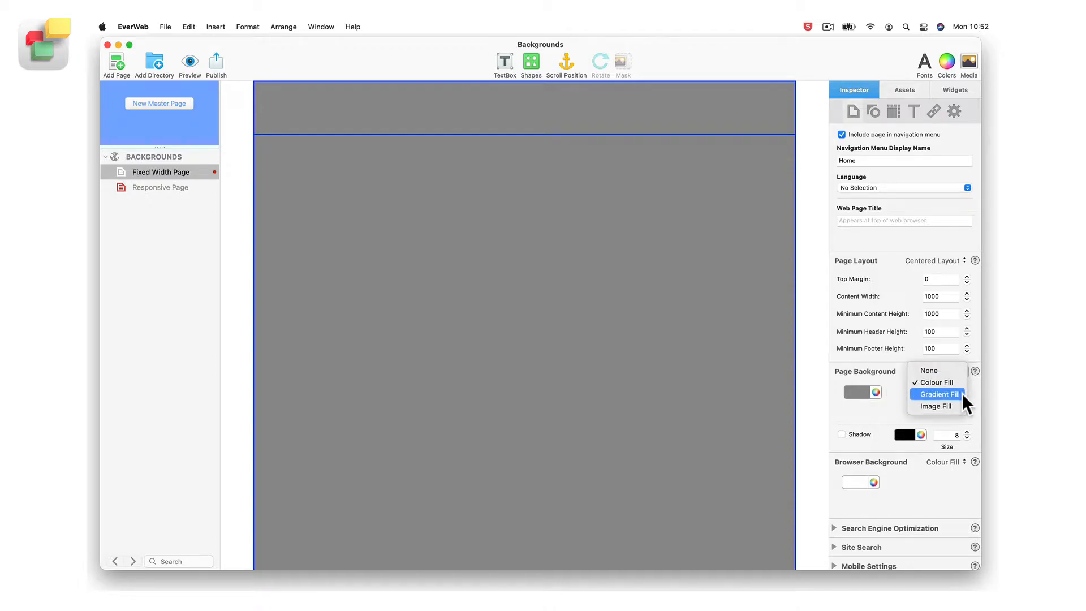
{"action": "left_click", "coordinate": [962, 394]}
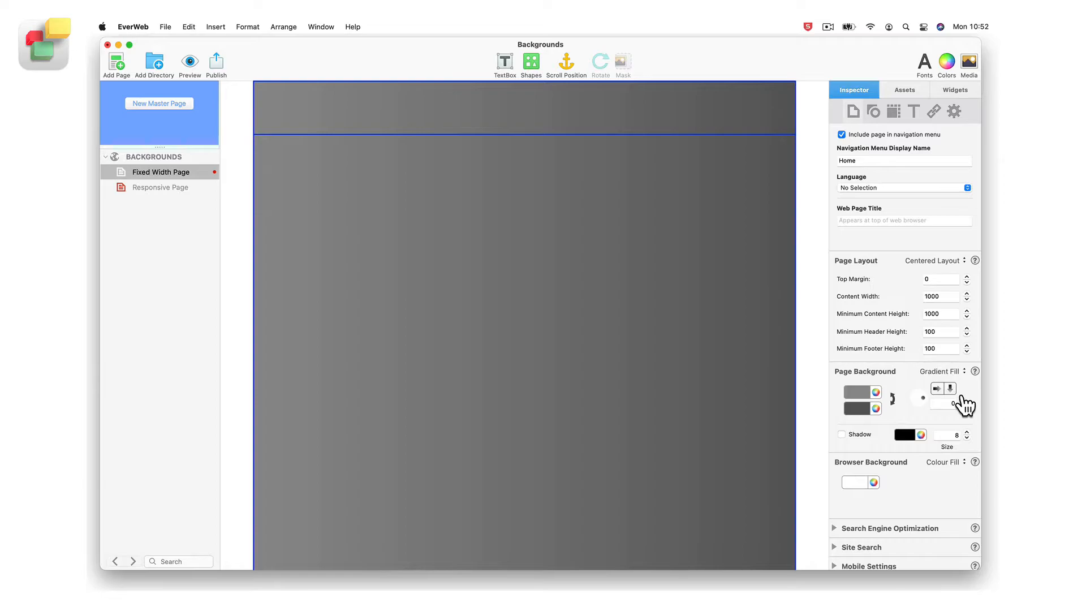
{"action": "left_click", "coordinate": [866, 408]}
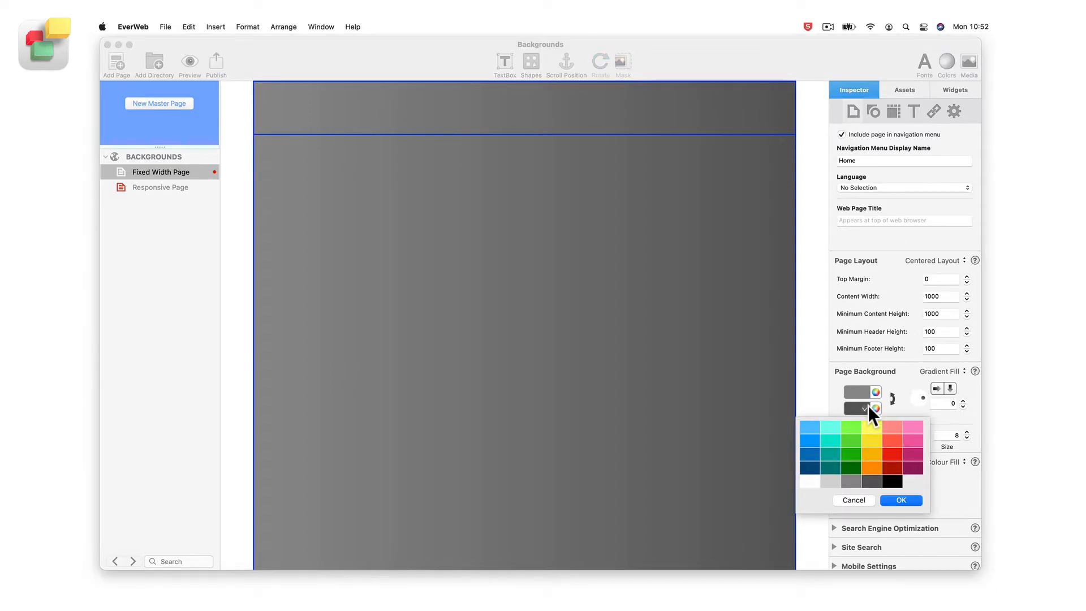
{"action": "left_click", "coordinate": [889, 481]}
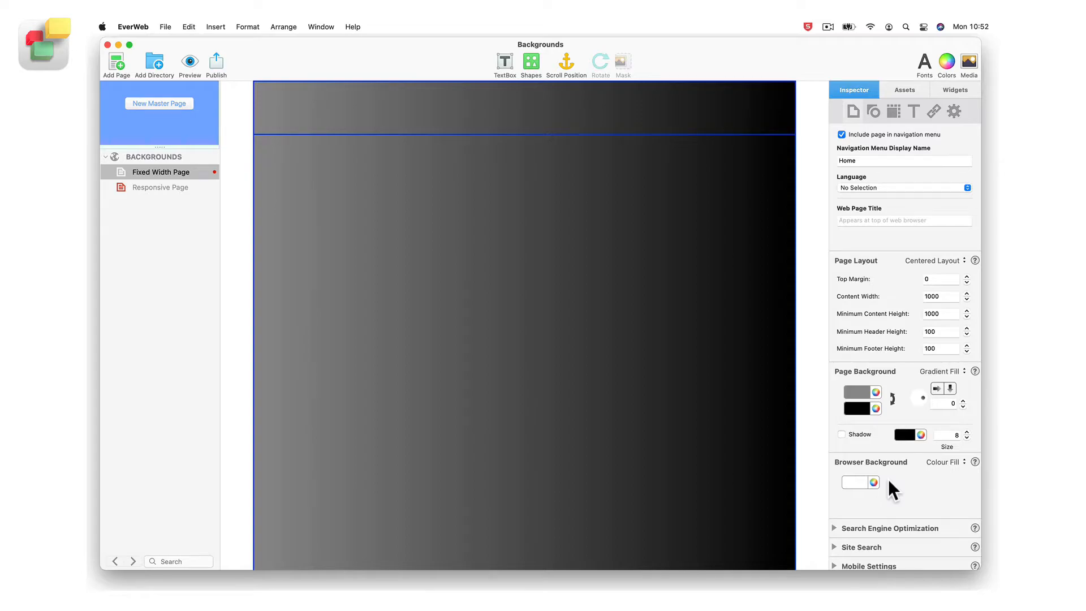
Swap the gradient's two colours and swap them back, and try a vertical direction before returning to horizontal
{"action": "left_click", "coordinate": [894, 398]}
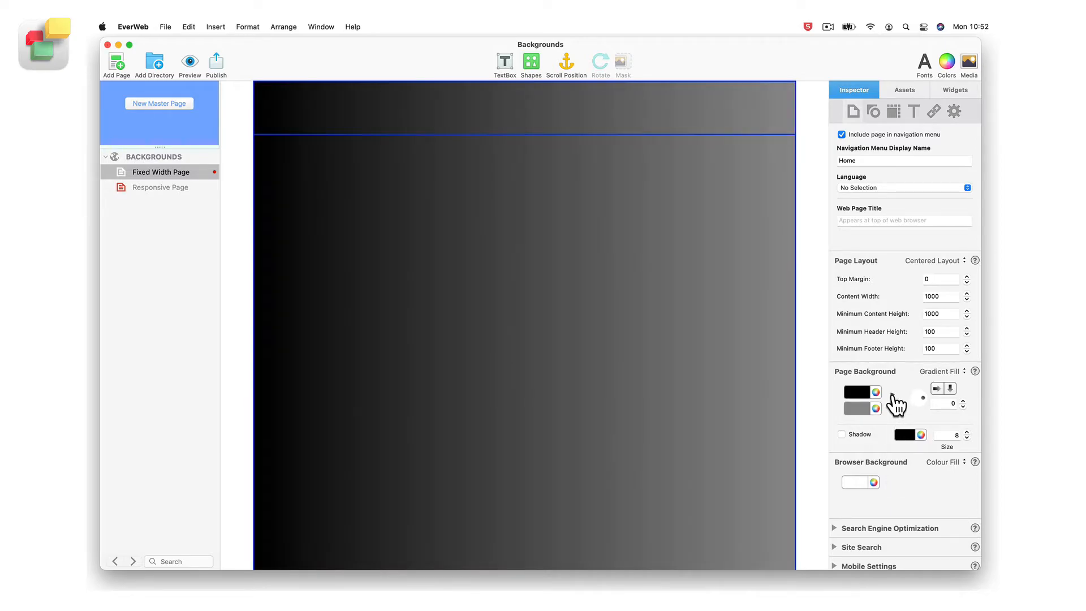
{"action": "left_click", "coordinate": [894, 398]}
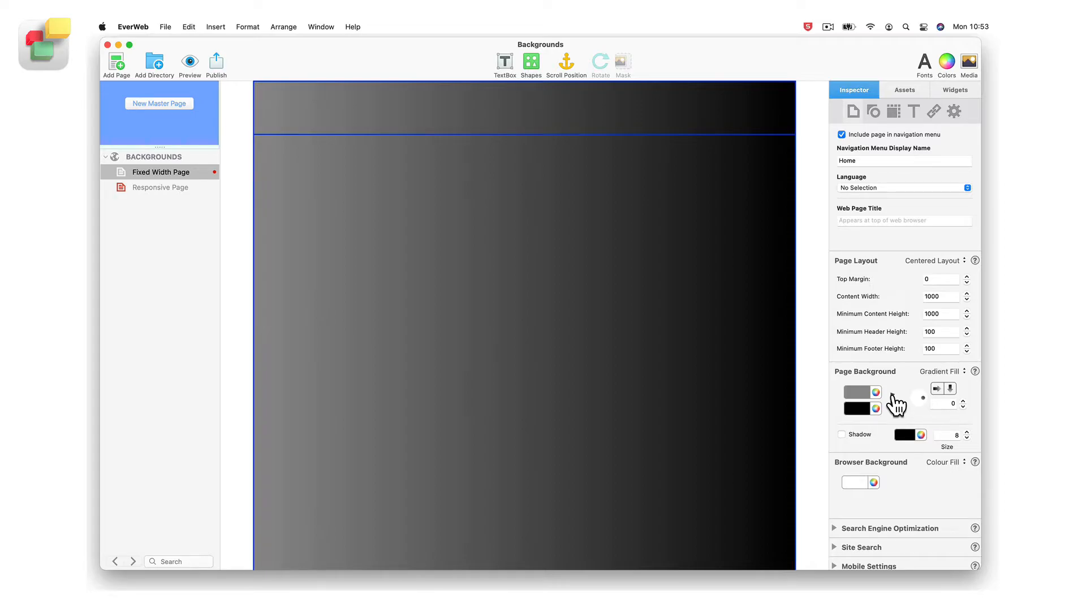
{"action": "left_click", "coordinate": [940, 391]}
{"action": "left_click", "coordinate": [952, 390]}
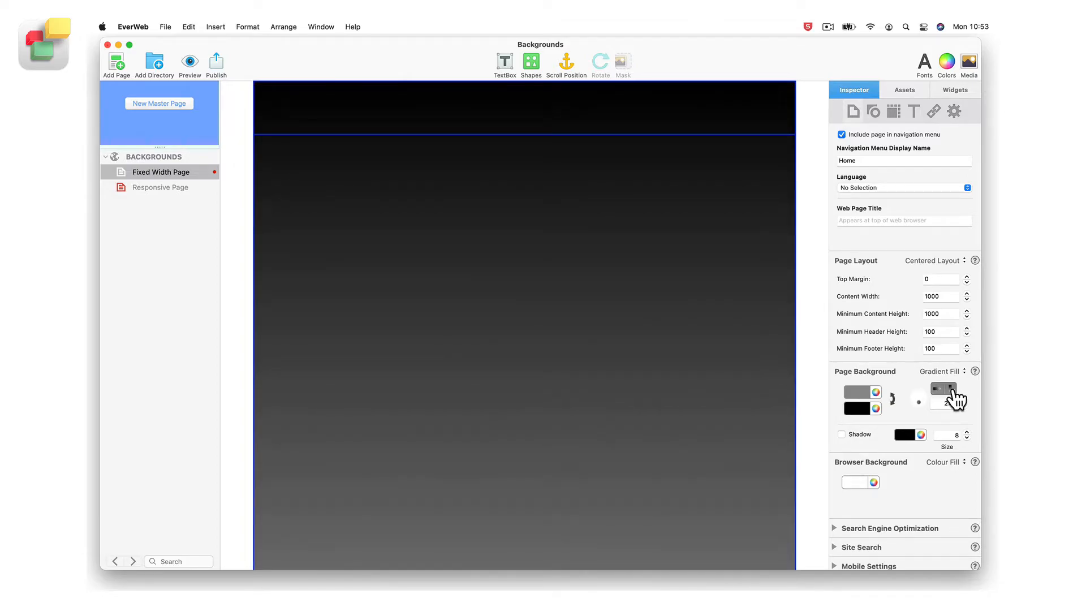
{"action": "left_click", "coordinate": [937, 389]}
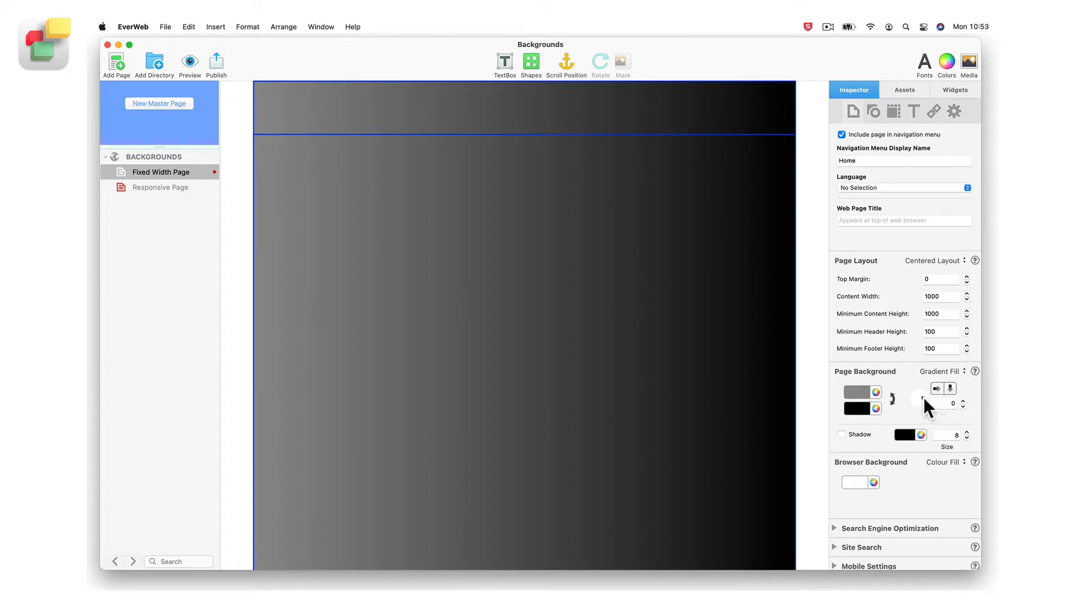
Rotate the page background gradient freehand to about 263 degrees, and set its angle to exactly 290
{"action": "left_click_drag", "start_coordinate": [922, 396], "coordinate": [920, 409]}
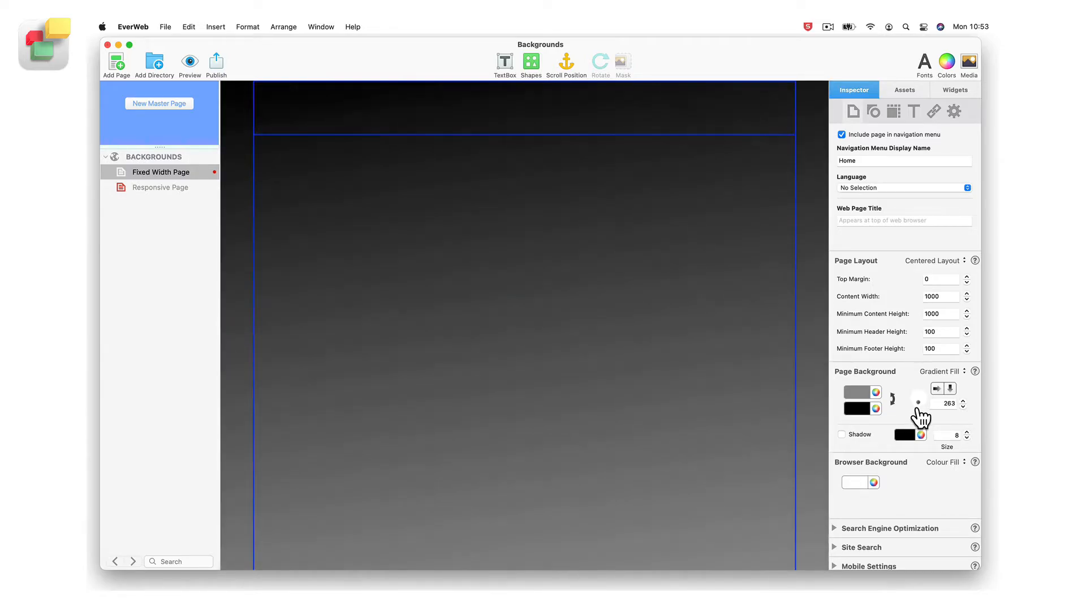
{"action": "double_click", "coordinate": [949, 406]}
{"action": "type", "text": "2"}
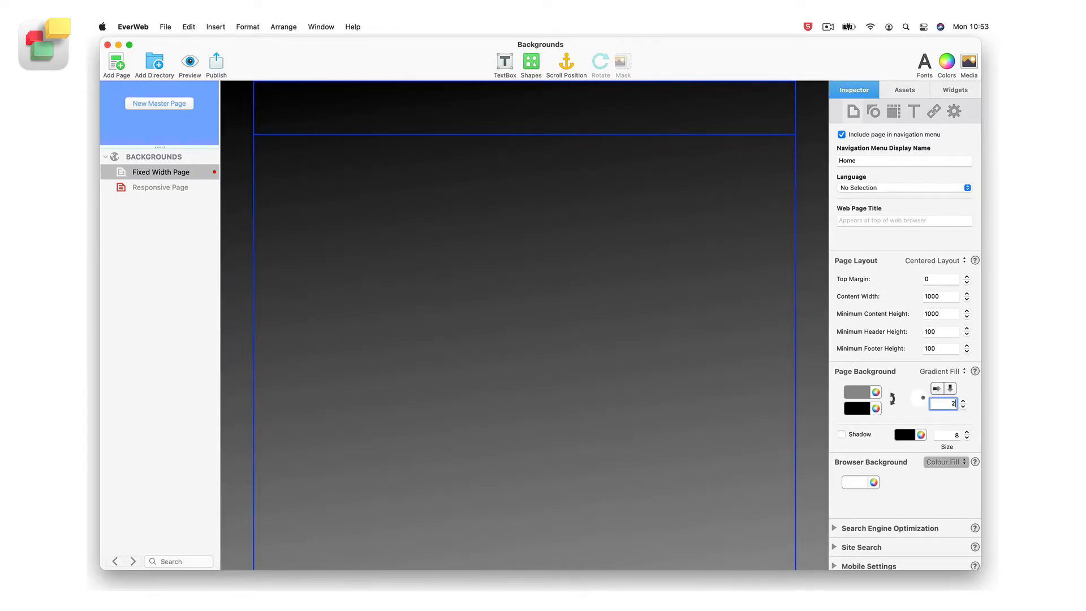
{"action": "type", "text": "90"}
{"action": "key", "text": "Return"}
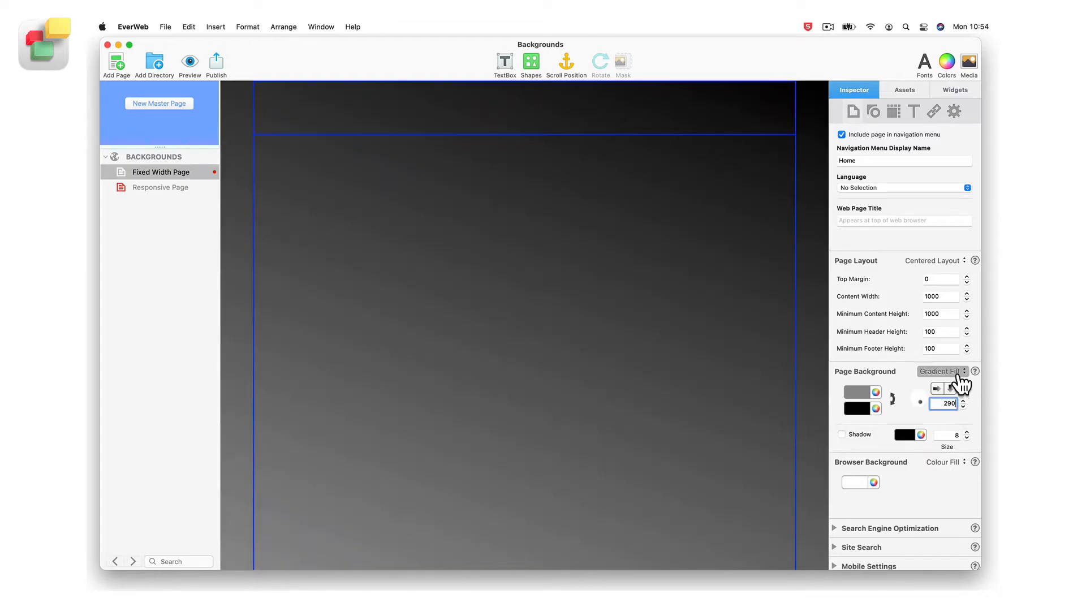
Change the page background to an Image Fill using earth-1.jpg
{"action": "left_click", "coordinate": [959, 372]}
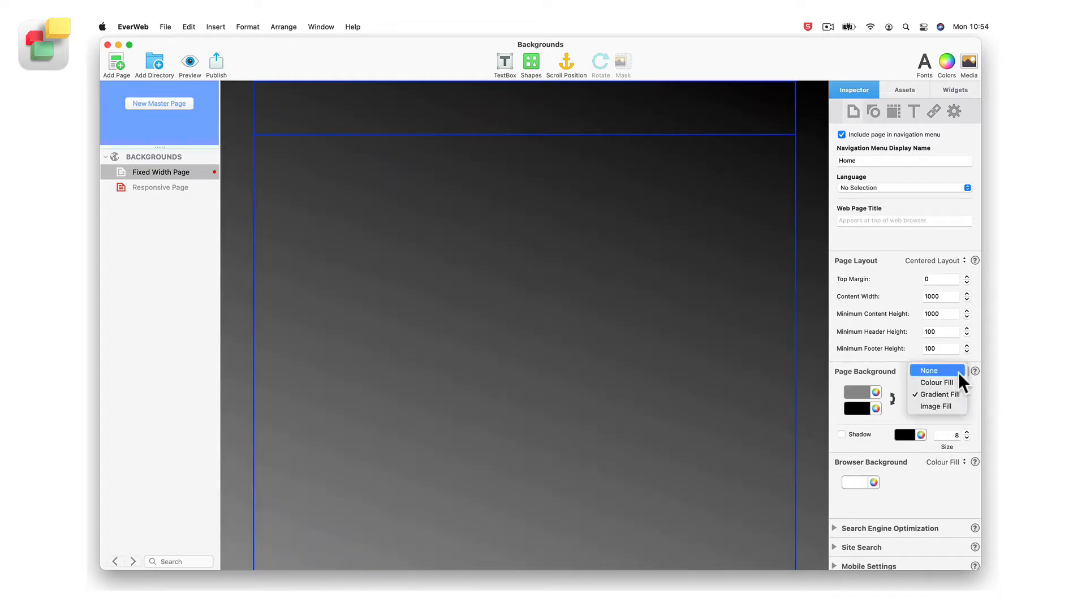
{"action": "left_click", "coordinate": [959, 405]}
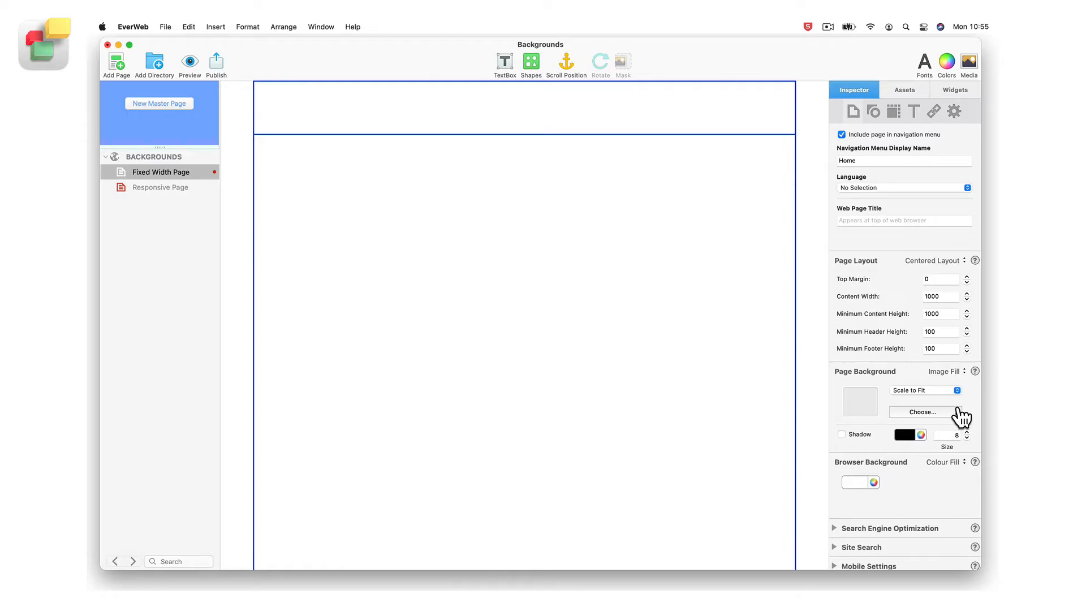
{"action": "left_click", "coordinate": [955, 414]}
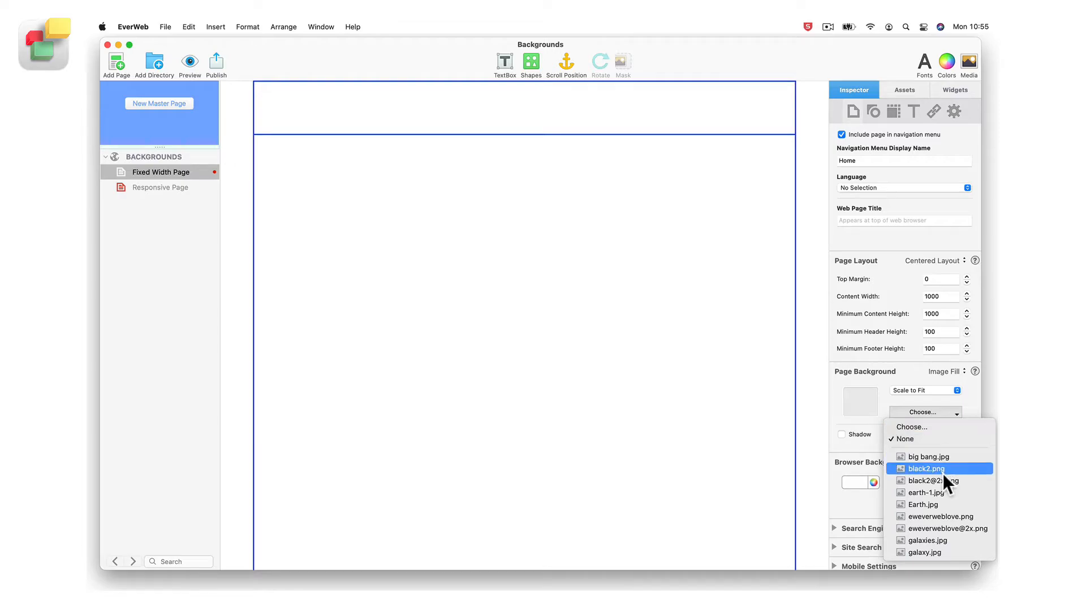
{"action": "left_click", "coordinate": [942, 491]}
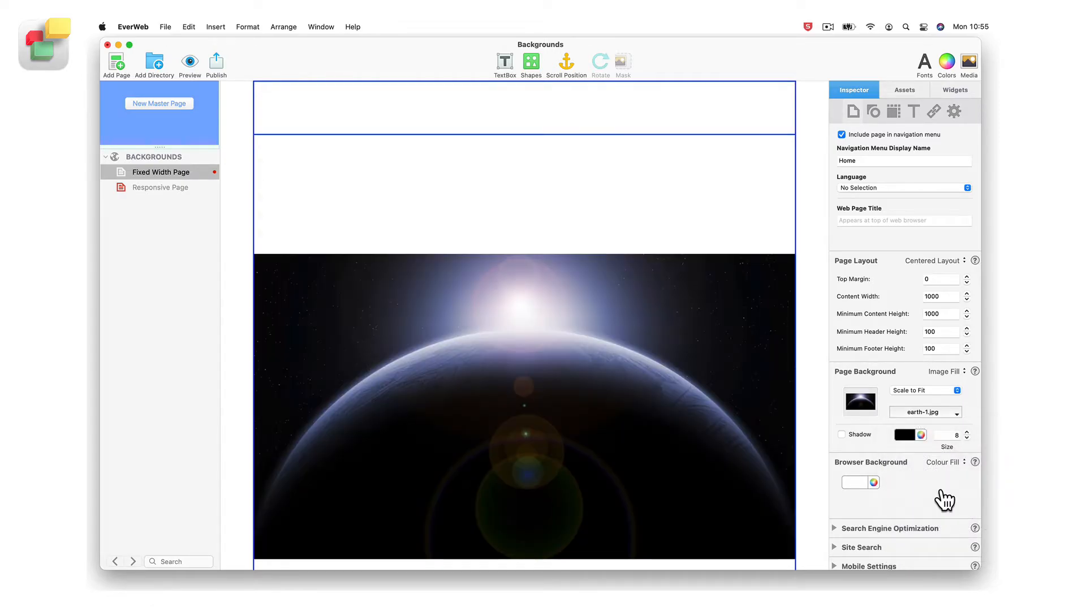
Try the Scale to Fill, Stretch, Original Size and Tile options in turn for the page background image
{"action": "left_click", "coordinate": [956, 391]}
{"action": "left_click", "coordinate": [951, 400]}
{"action": "left_click", "coordinate": [957, 390]}
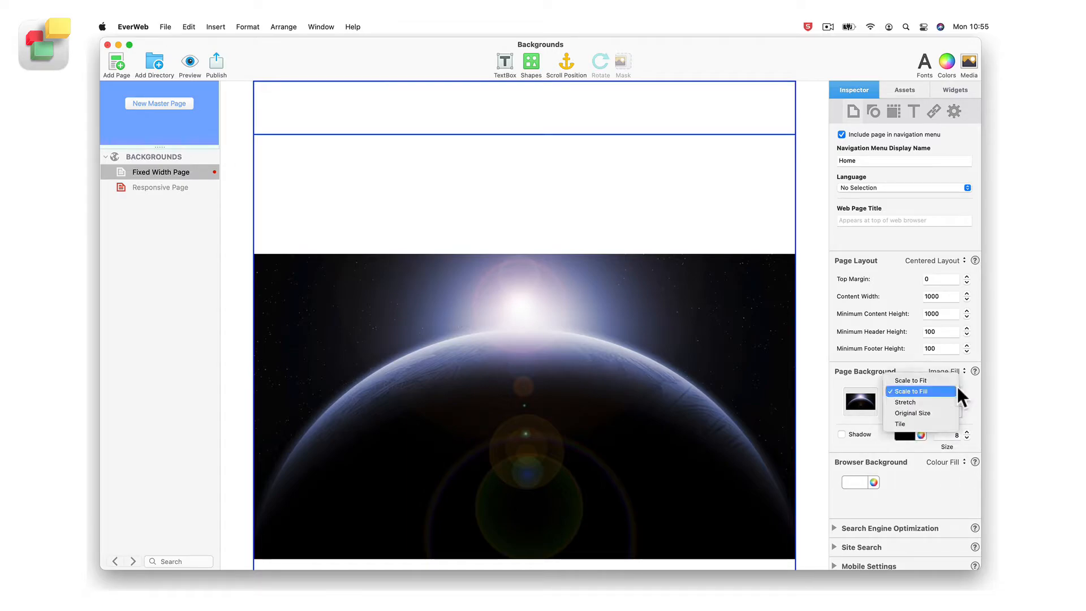
{"action": "left_click", "coordinate": [951, 400]}
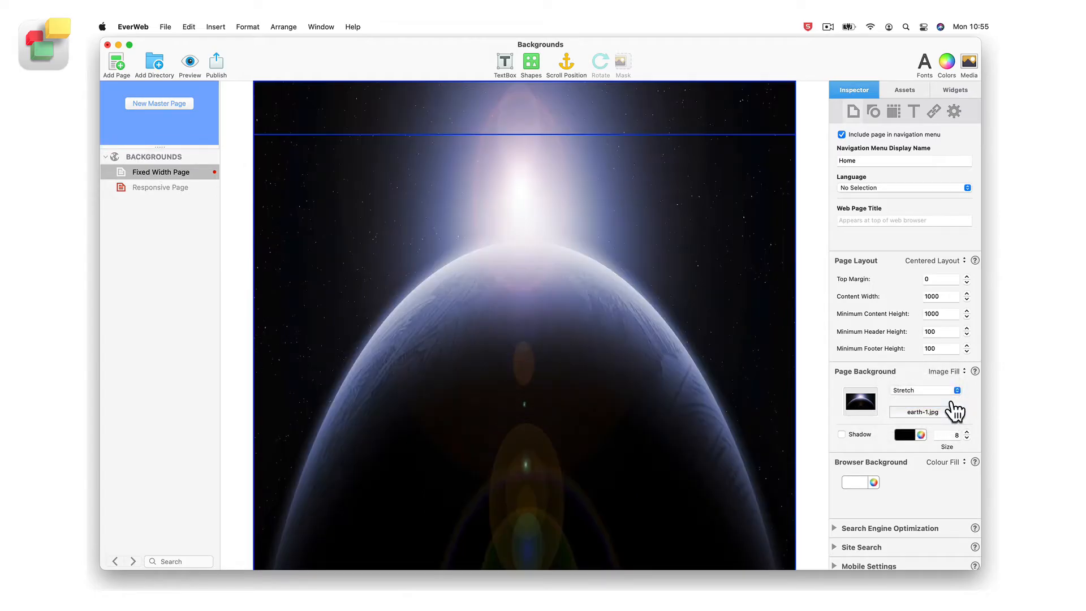
{"action": "left_click", "coordinate": [955, 390]}
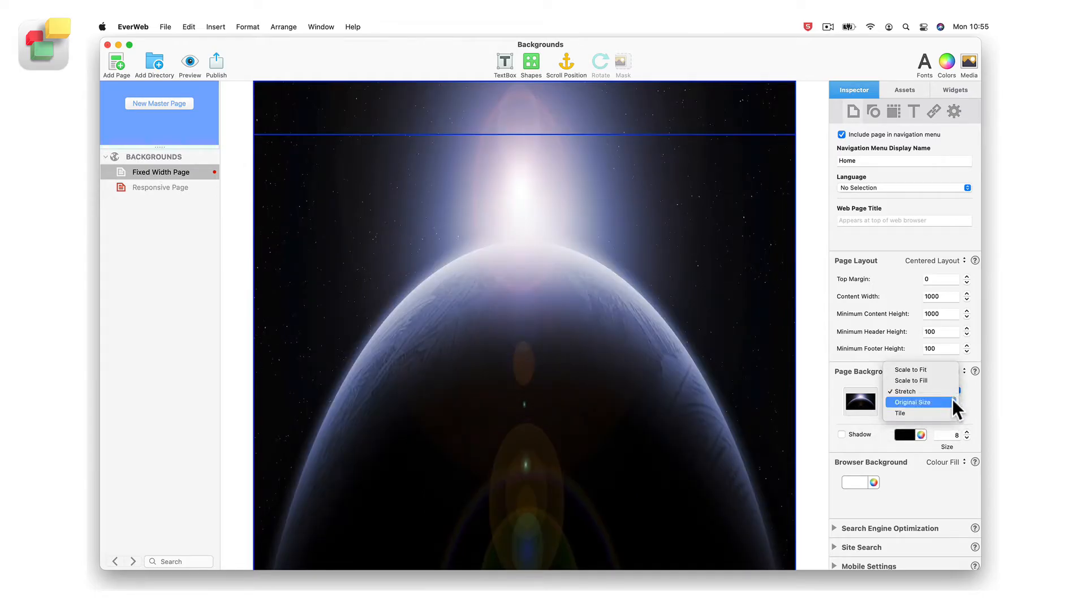
{"action": "left_click", "coordinate": [952, 400]}
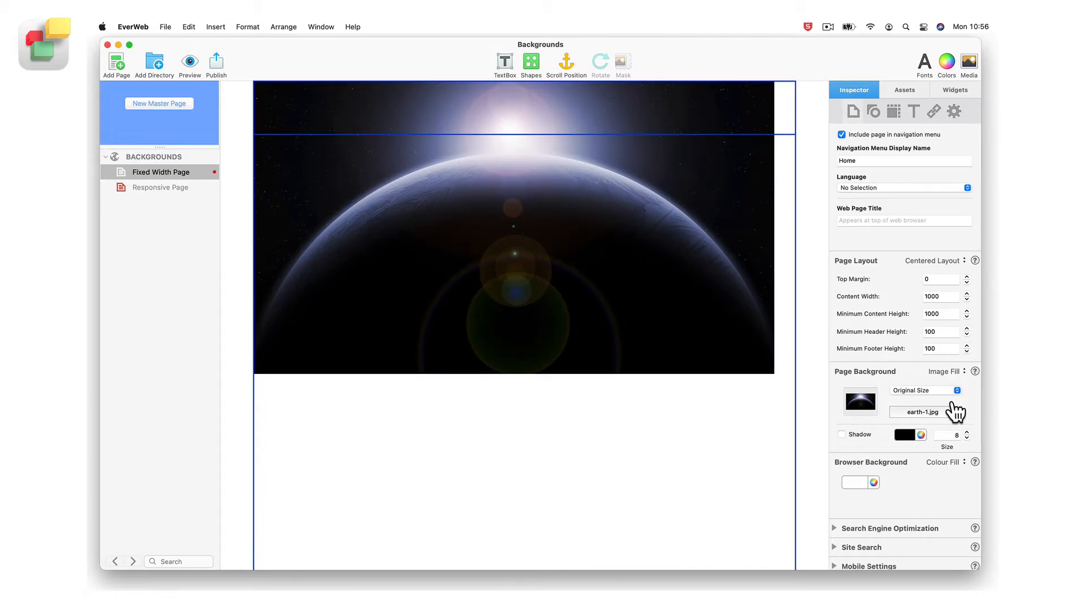
{"action": "left_click", "coordinate": [956, 390]}
{"action": "left_click", "coordinate": [953, 399]}
{"action": "scroll", "coordinate": [740, 451], "scroll_direction": "down", "scroll_amount": 3}
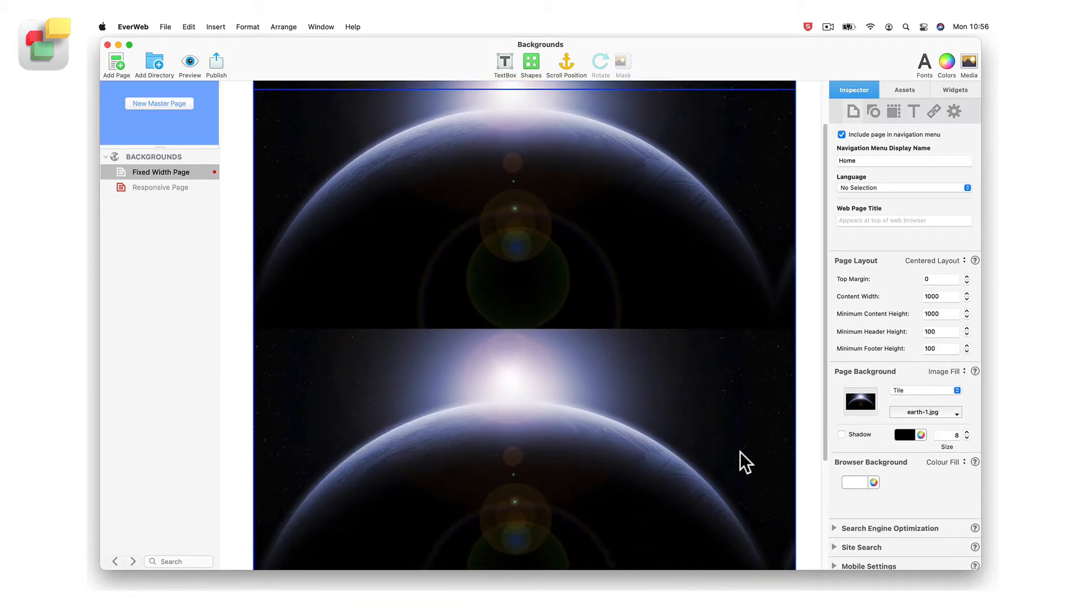
Return the page background to Colour Fill and turn on its shadow
{"action": "scroll", "coordinate": [740, 452], "scroll_direction": "up", "scroll_amount": 5}
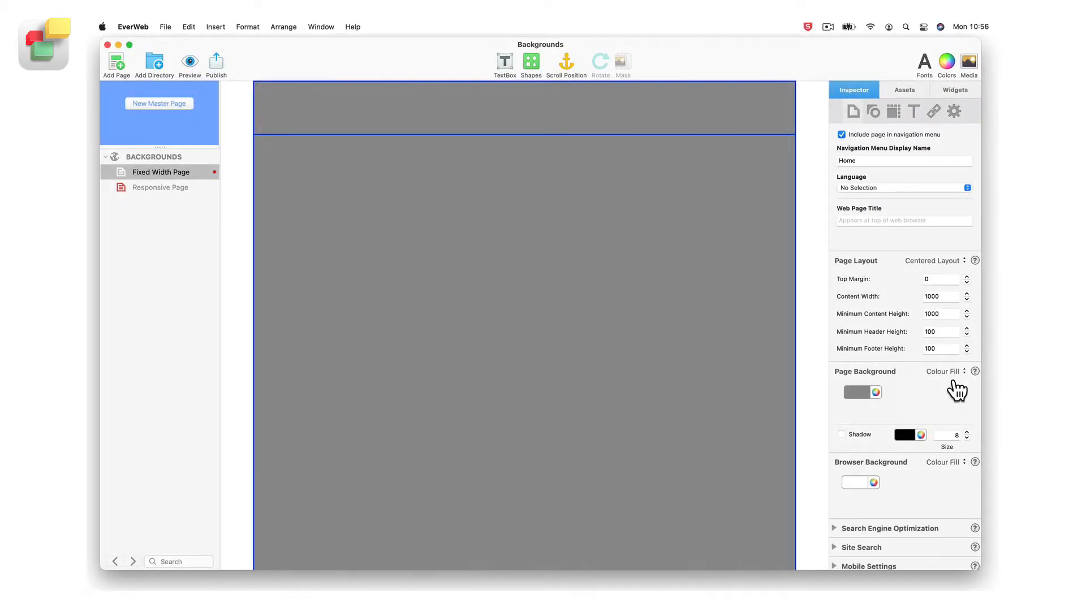
{"action": "left_click", "coordinate": [842, 435]}
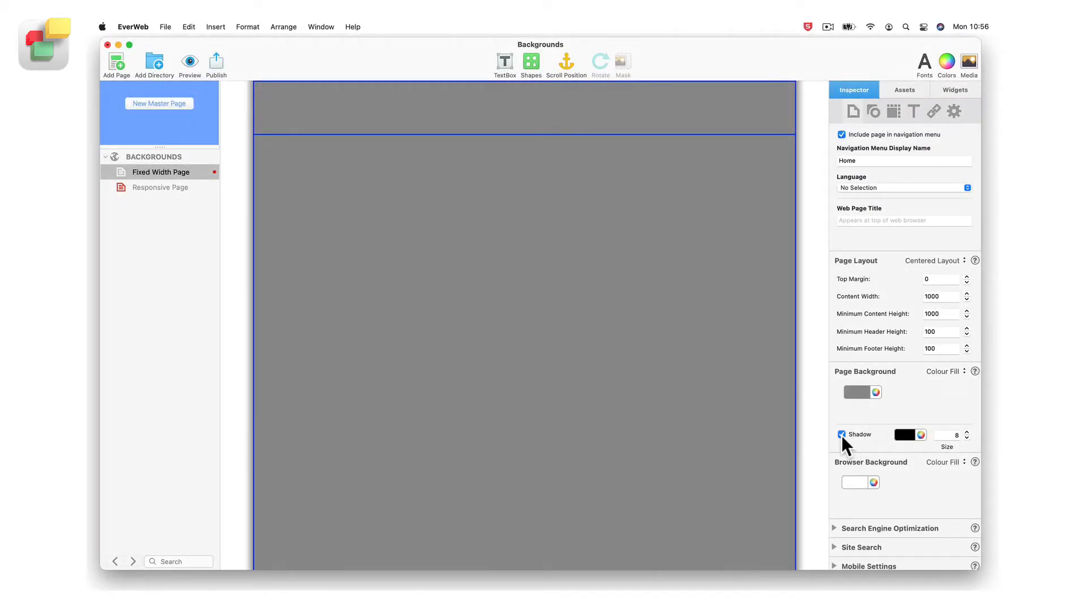
{"action": "scroll", "coordinate": [811, 439], "scroll_direction": "down", "scroll_amount": 5}
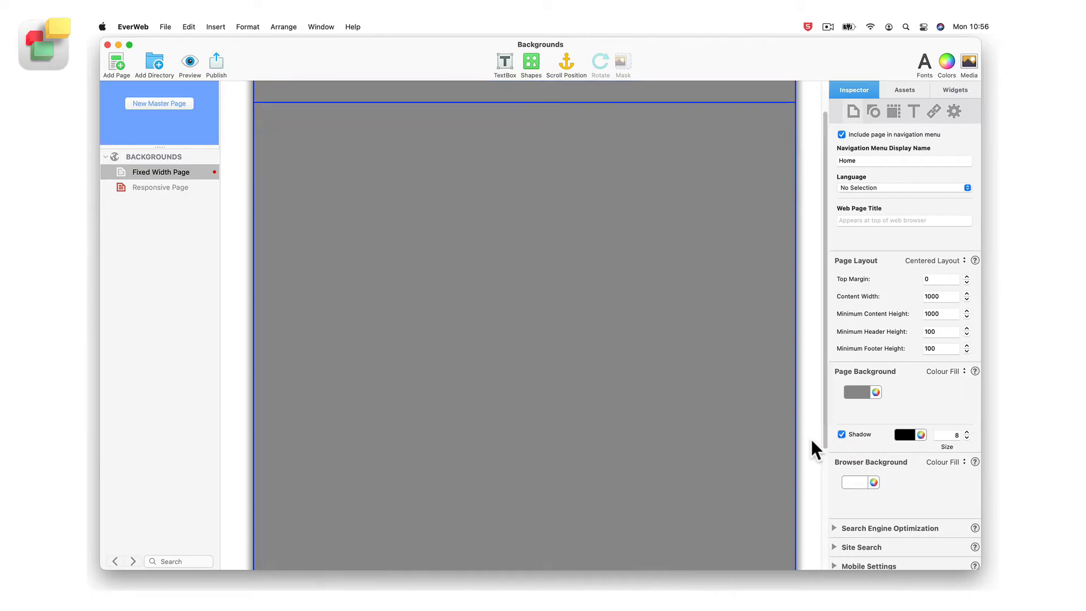
Try green as the page shadow colour, settle on red, and set the shadow size to 13
{"action": "scroll", "coordinate": [812, 439], "scroll_direction": "up", "scroll_amount": 5}
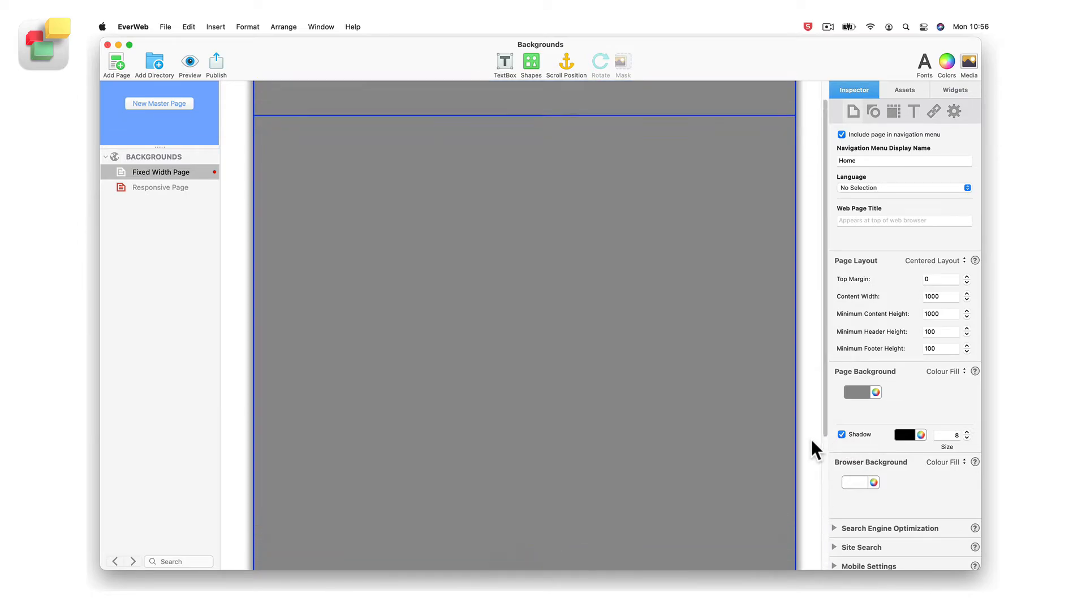
{"action": "left_click", "coordinate": [907, 436]}
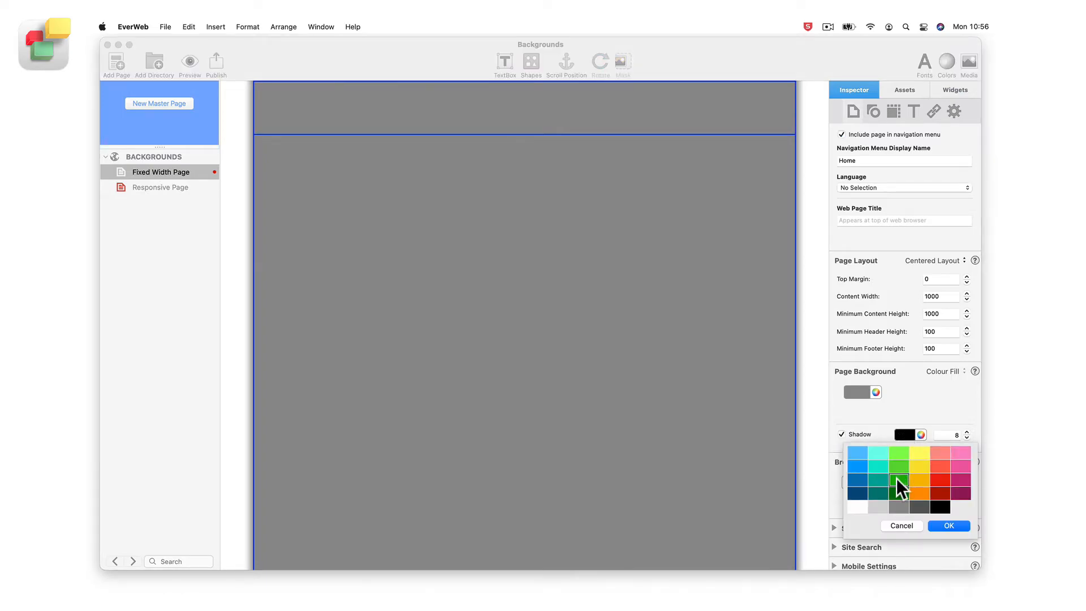
{"action": "left_click", "coordinate": [897, 477]}
{"action": "left_click", "coordinate": [911, 433]}
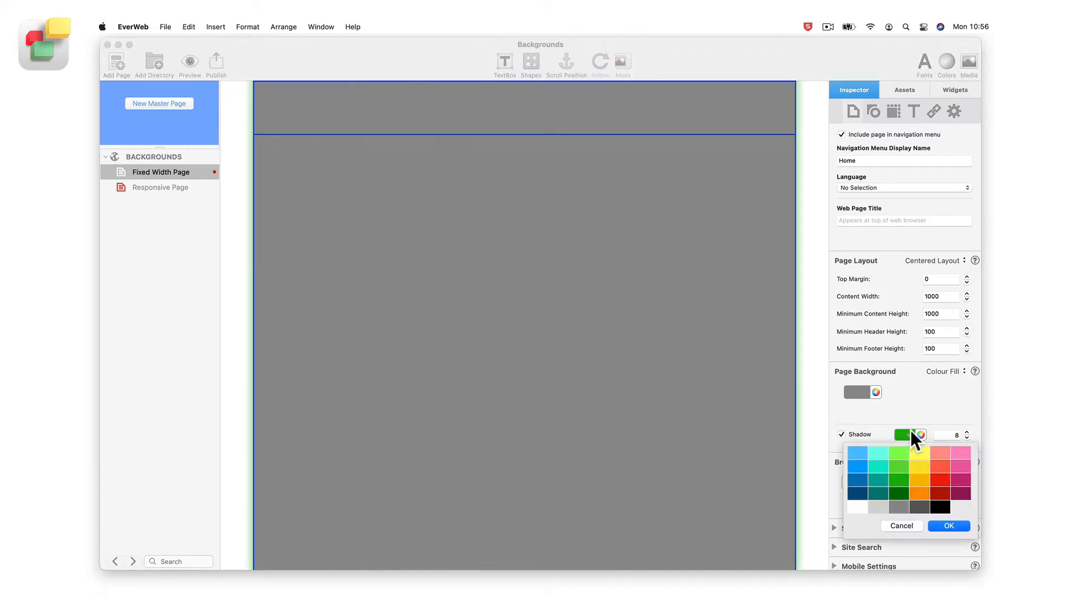
{"action": "left_click", "coordinate": [940, 485]}
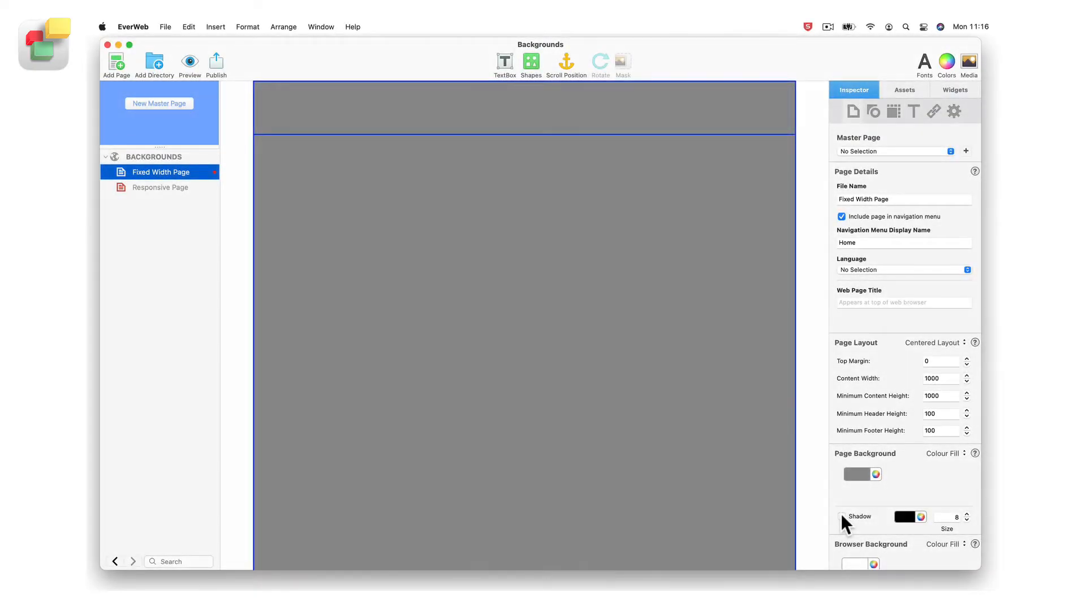
Set the browser background colour fill of the fixed-width page to orange
{"action": "scroll", "coordinate": [842, 515], "scroll_direction": "down", "scroll_amount": 5}
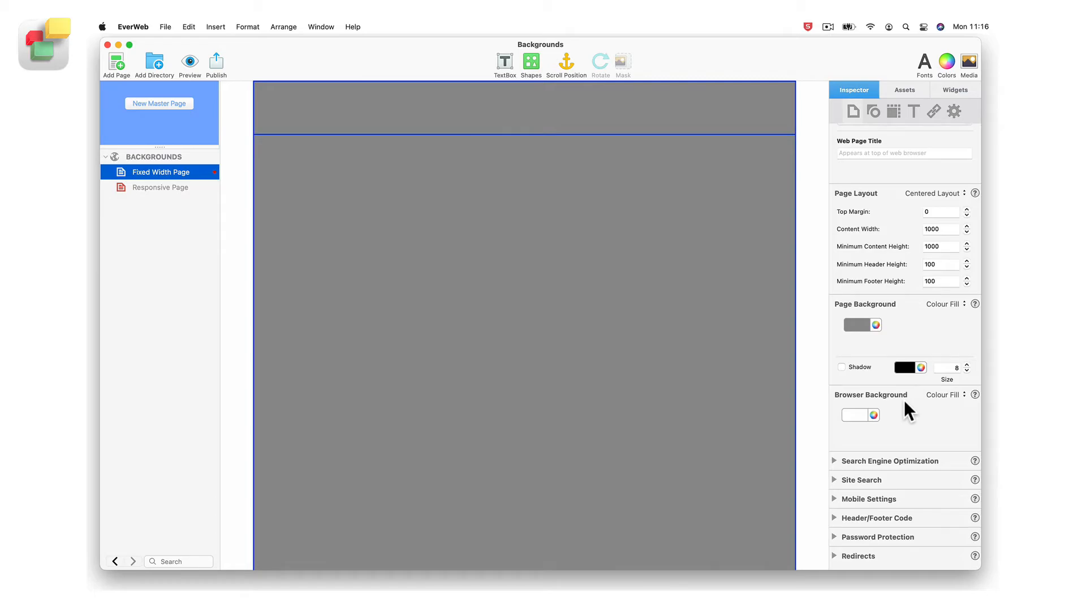
{"action": "left_click", "coordinate": [854, 416]}
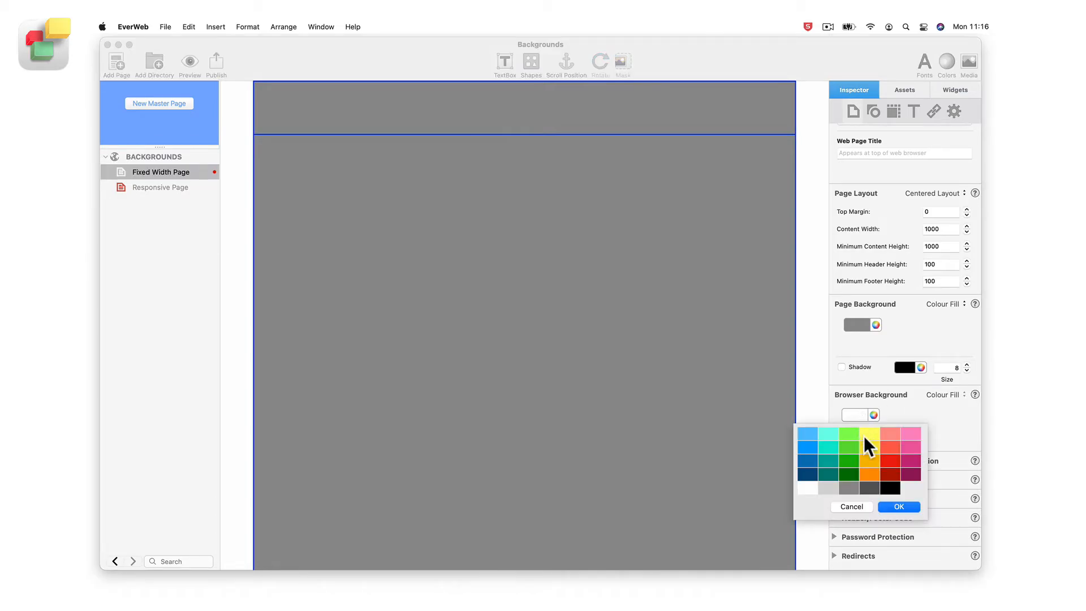
{"action": "double_click", "coordinate": [870, 473]}
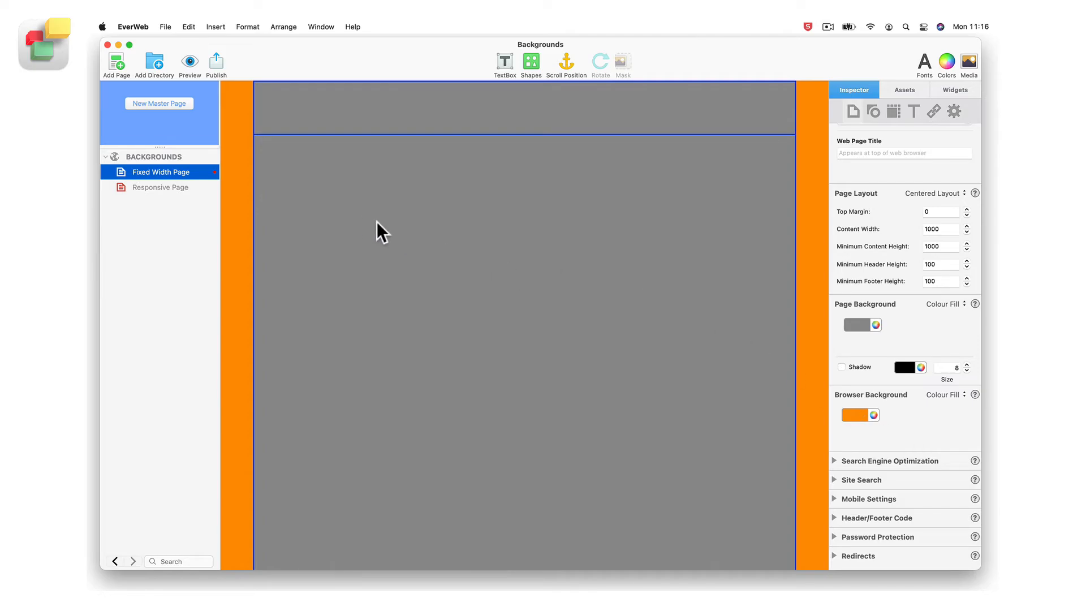
Switch to the Responsive Page and set its page background colour fill to orange
{"action": "left_click", "coordinate": [198, 187]}
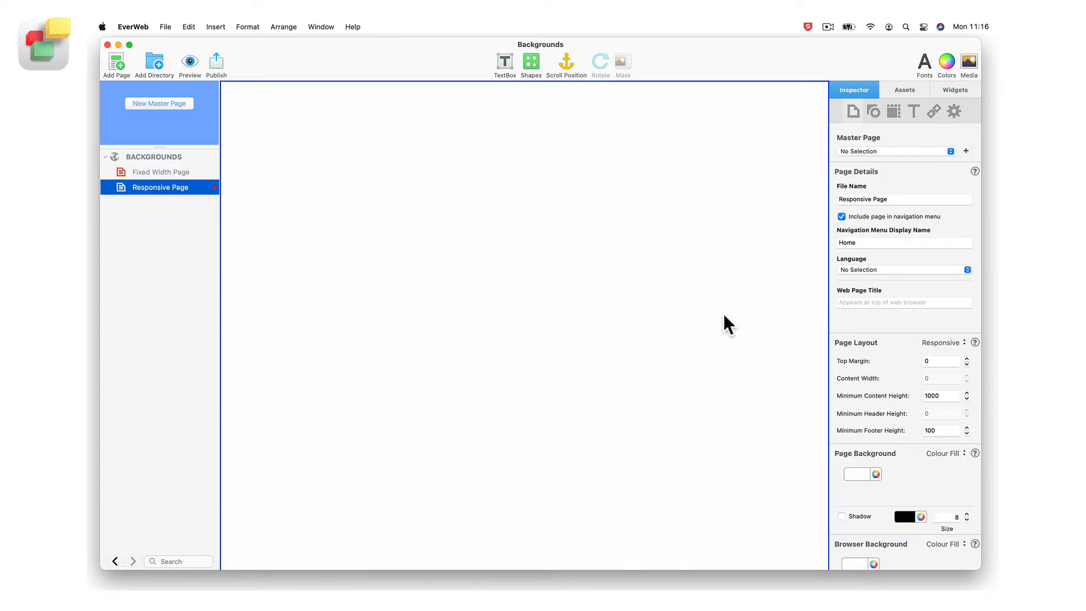
{"action": "scroll", "coordinate": [913, 470], "scroll_direction": "down", "scroll_amount": 5}
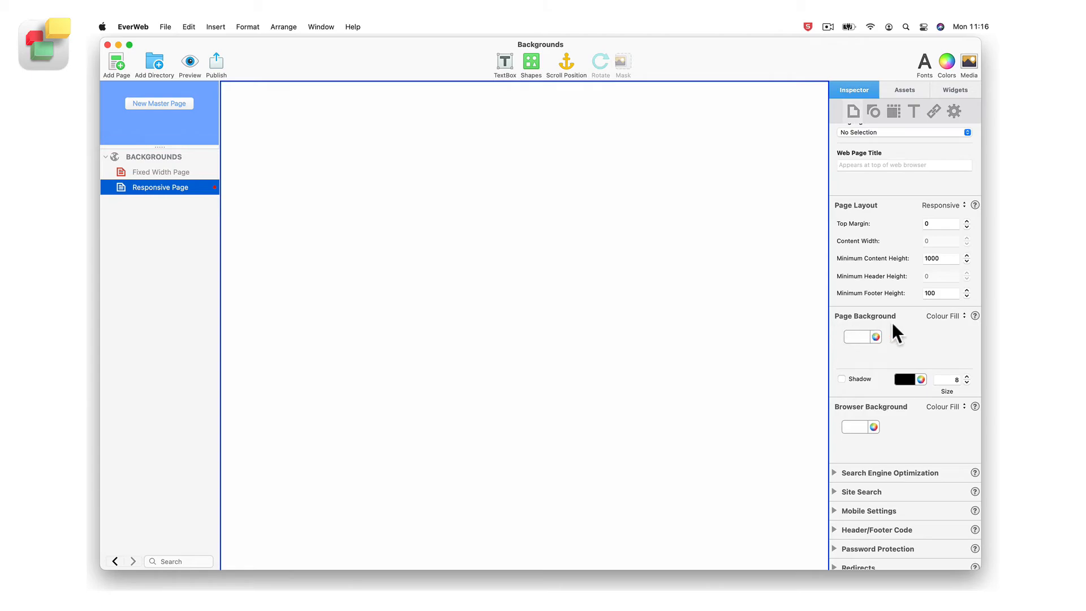
{"action": "left_click", "coordinate": [861, 336]}
{"action": "left_click", "coordinate": [873, 394]}
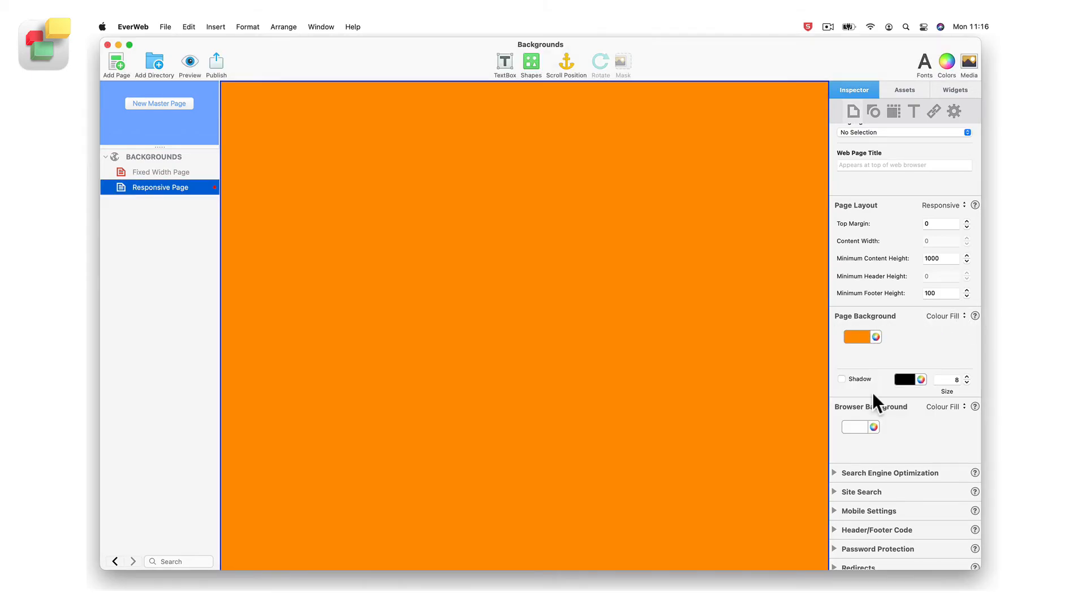
Set the responsive page's page background to None and its browser background colour to yellow
{"action": "left_click", "coordinate": [954, 315]}
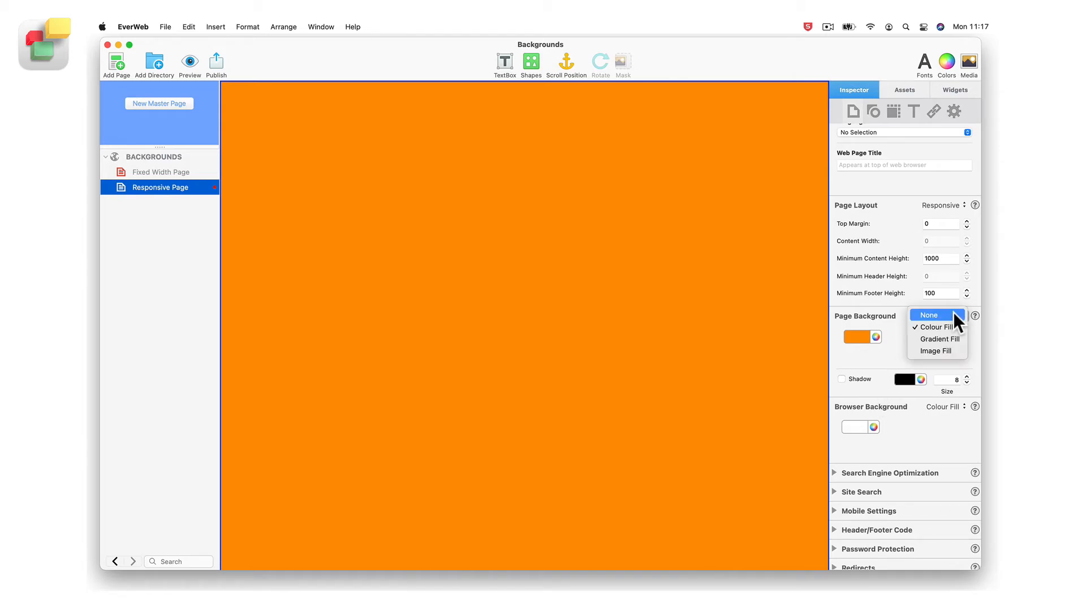
{"action": "left_click", "coordinate": [954, 315]}
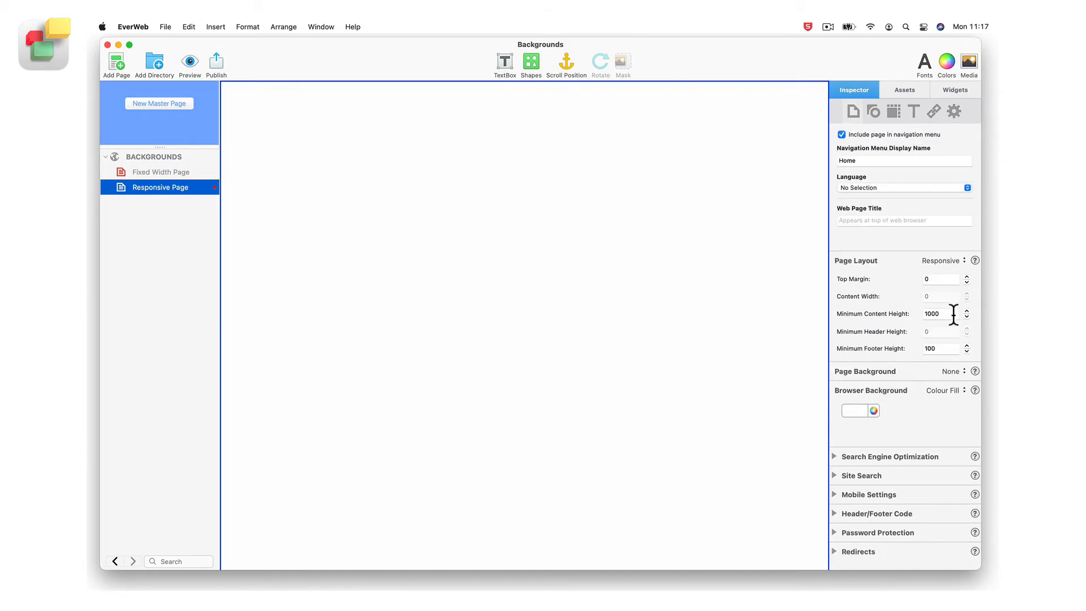
{"action": "left_click", "coordinate": [862, 411]}
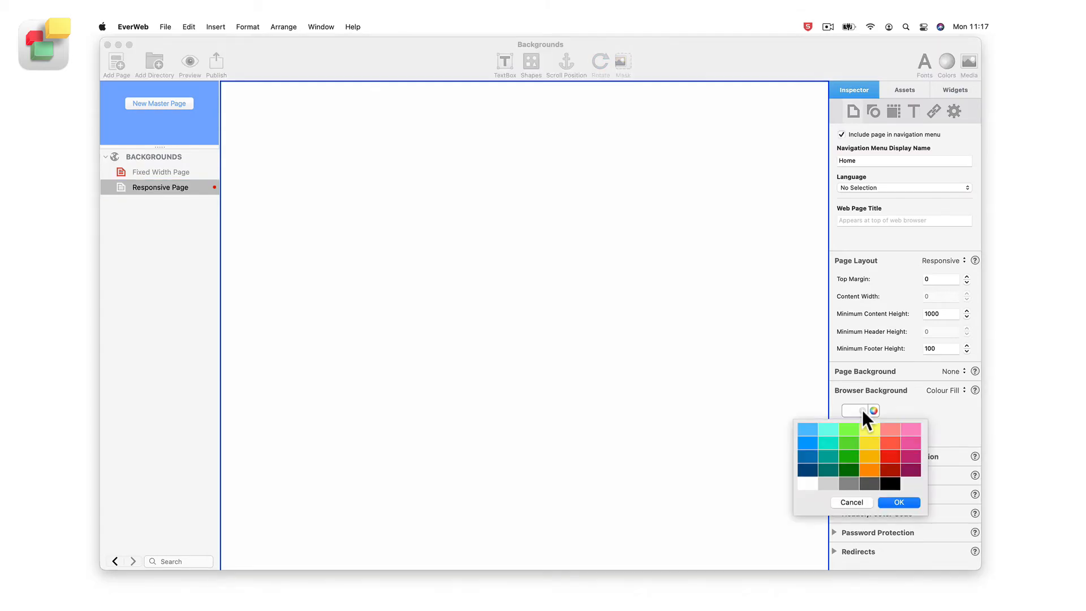
{"action": "left_click", "coordinate": [867, 439]}
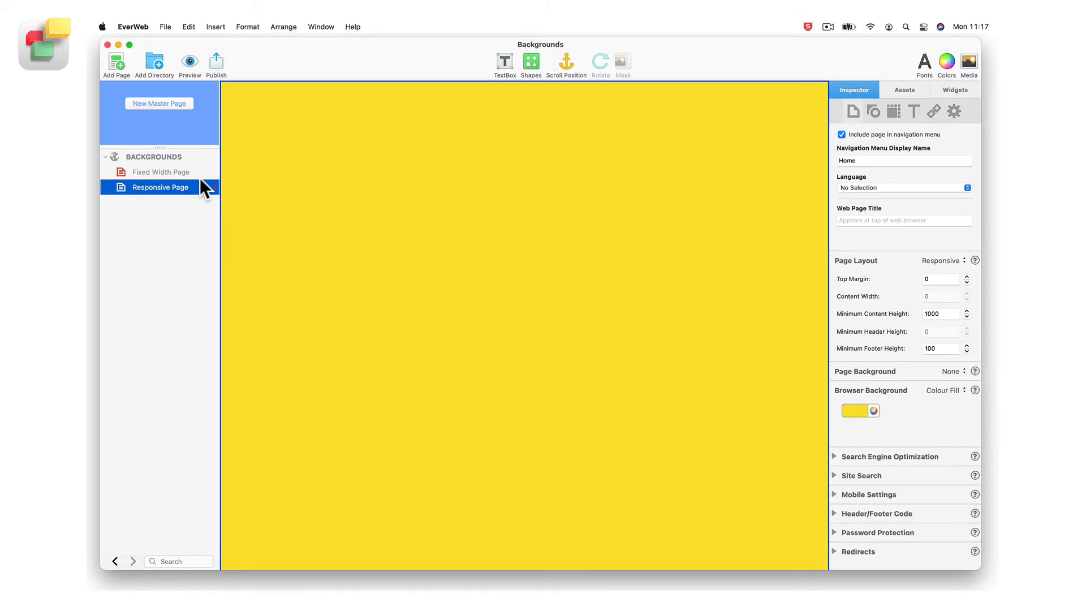
Return to the Fixed Width Page and check its page layout options, keeping Centered Layout
{"action": "left_click", "coordinate": [170, 172]}
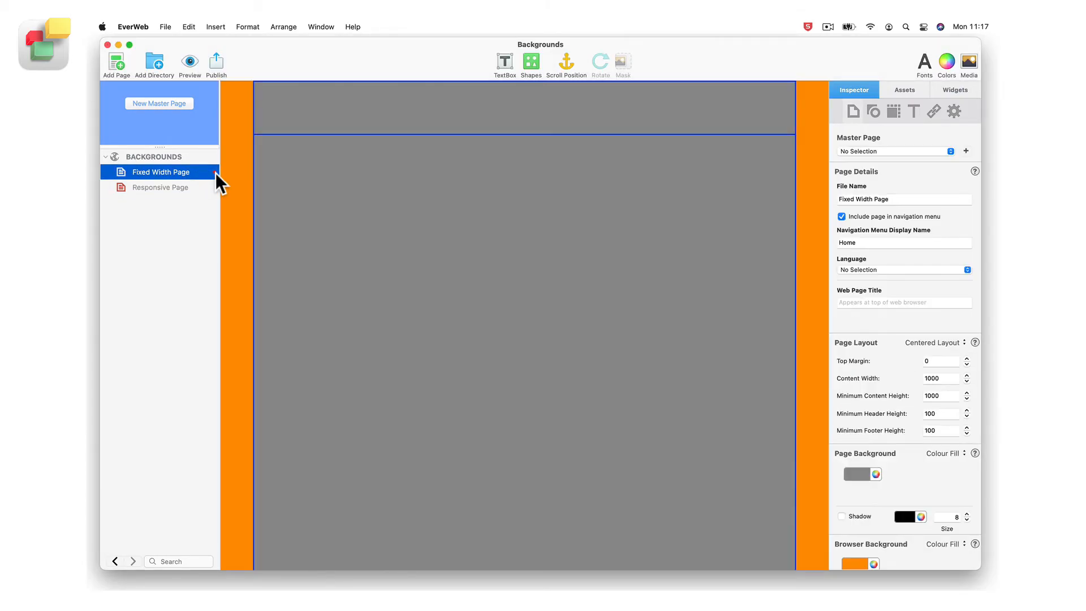
{"action": "left_click", "coordinate": [963, 340]}
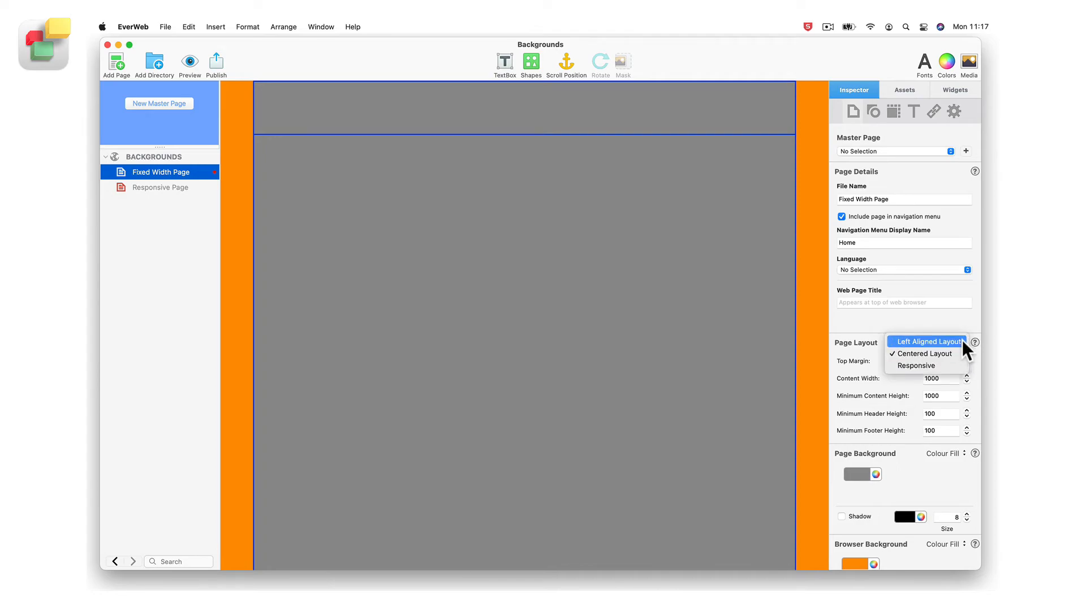
{"action": "left_click", "coordinate": [962, 352]}
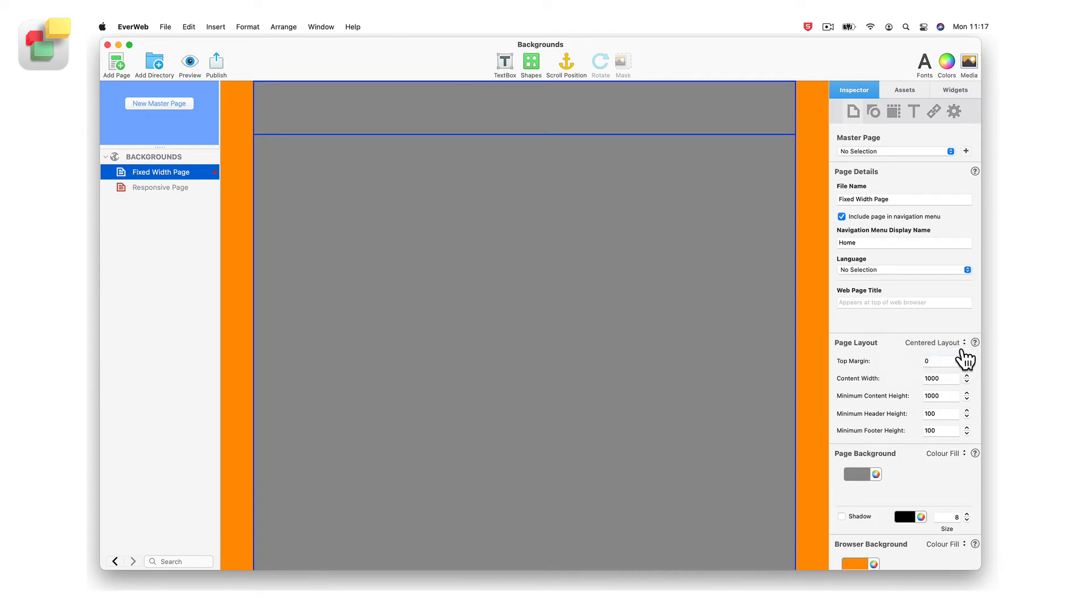
Change the fixed-width page's browser background to an Image Fill using earth-1.jpg
{"action": "scroll", "coordinate": [965, 358], "scroll_direction": "down", "scroll_amount": 5}
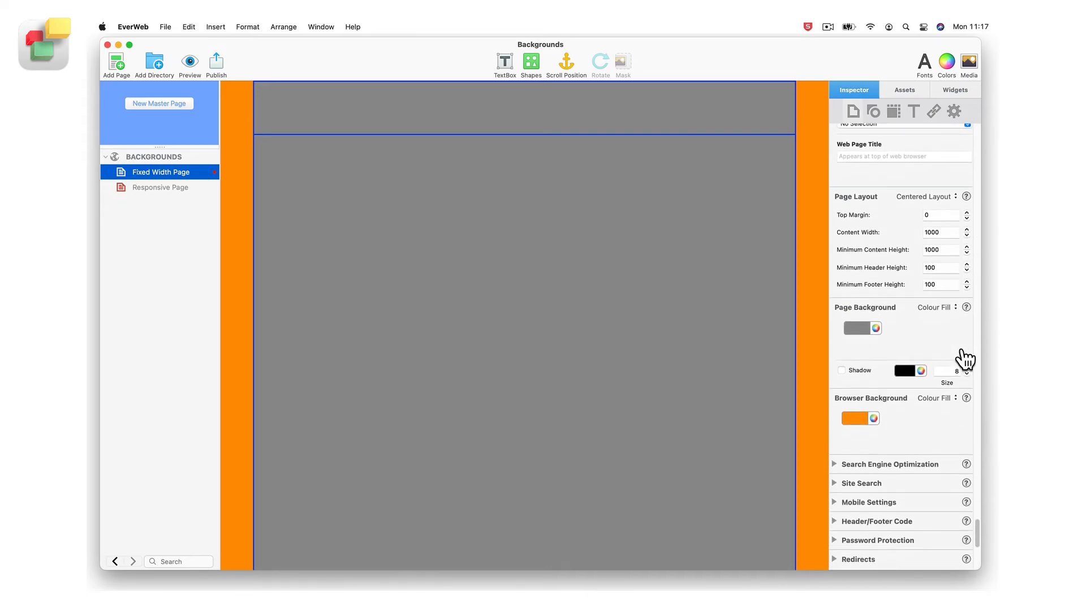
{"action": "left_click", "coordinate": [958, 401]}
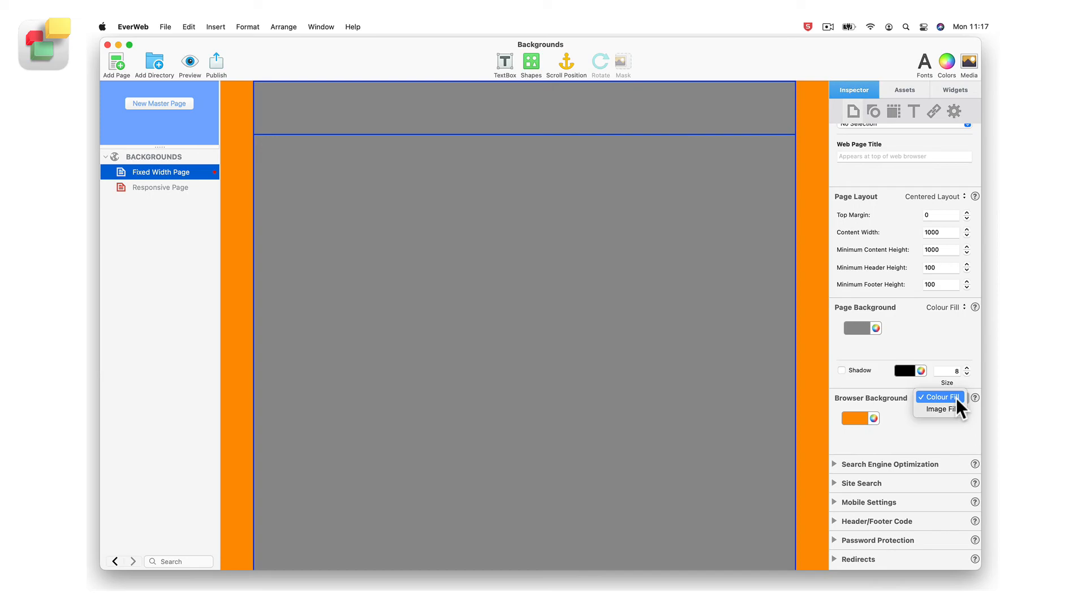
{"action": "left_click", "coordinate": [961, 409]}
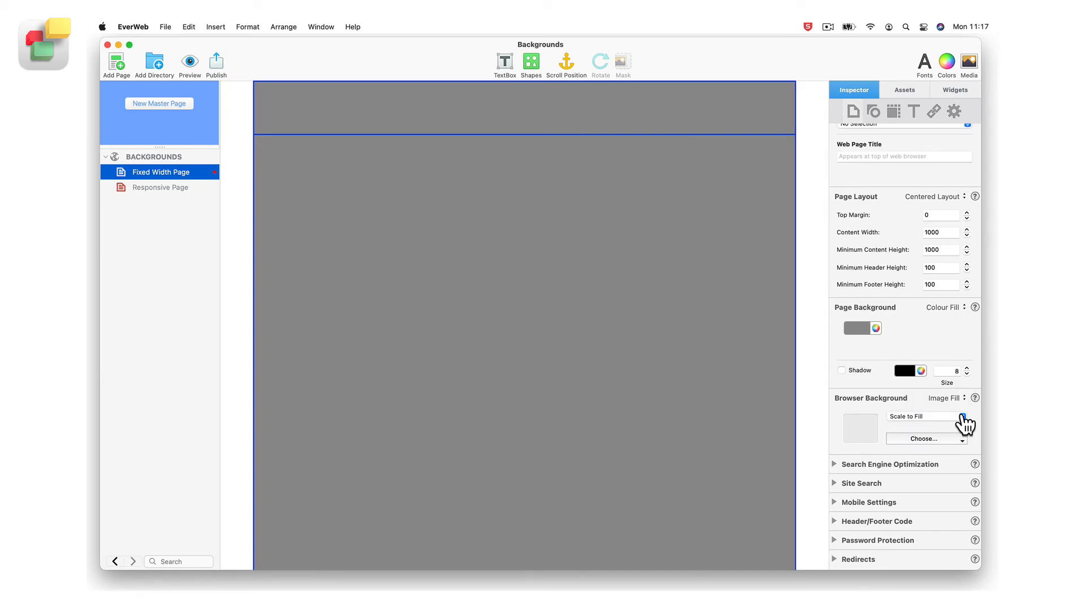
{"action": "left_click", "coordinate": [962, 439]}
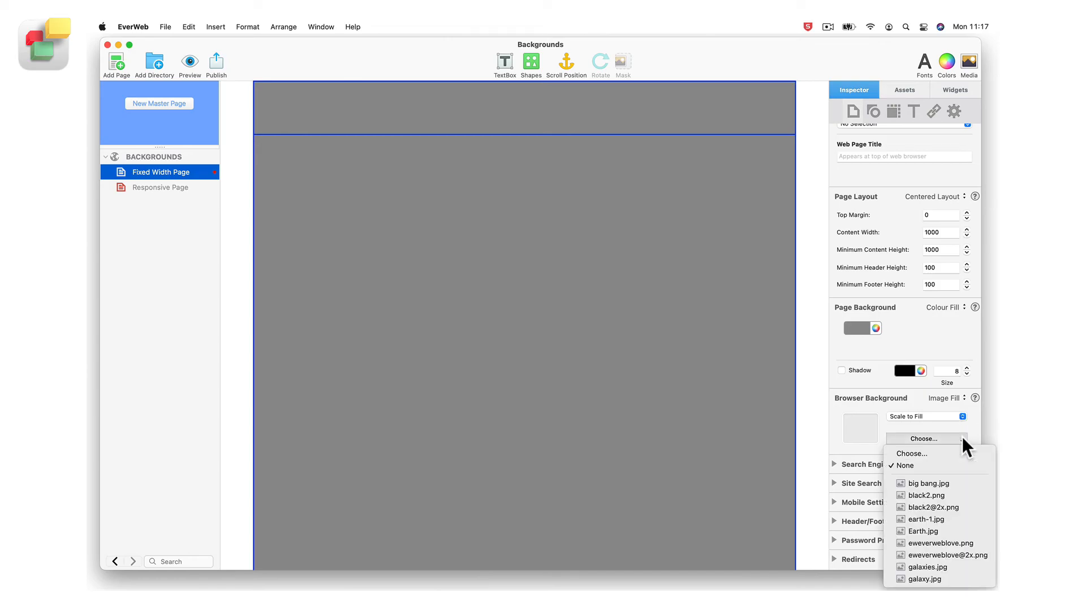
{"action": "left_click", "coordinate": [942, 518]}
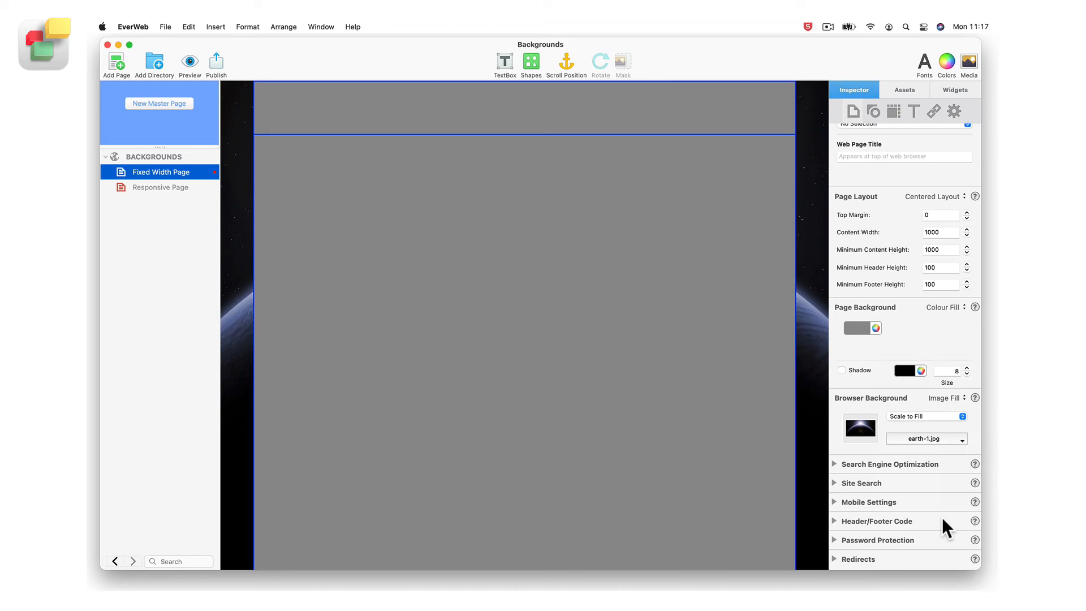
Set the fixed-width page's page background to None and keep the browser background image on Scale to Fill
{"action": "left_click", "coordinate": [946, 307]}
{"action": "left_click", "coordinate": [948, 307]}
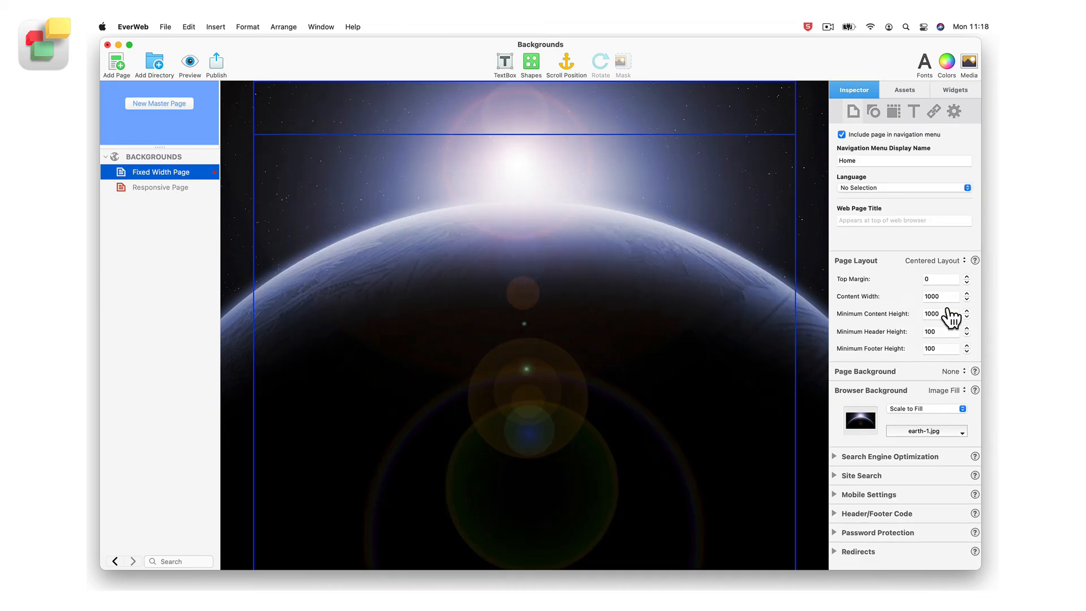
{"action": "left_click", "coordinate": [962, 408]}
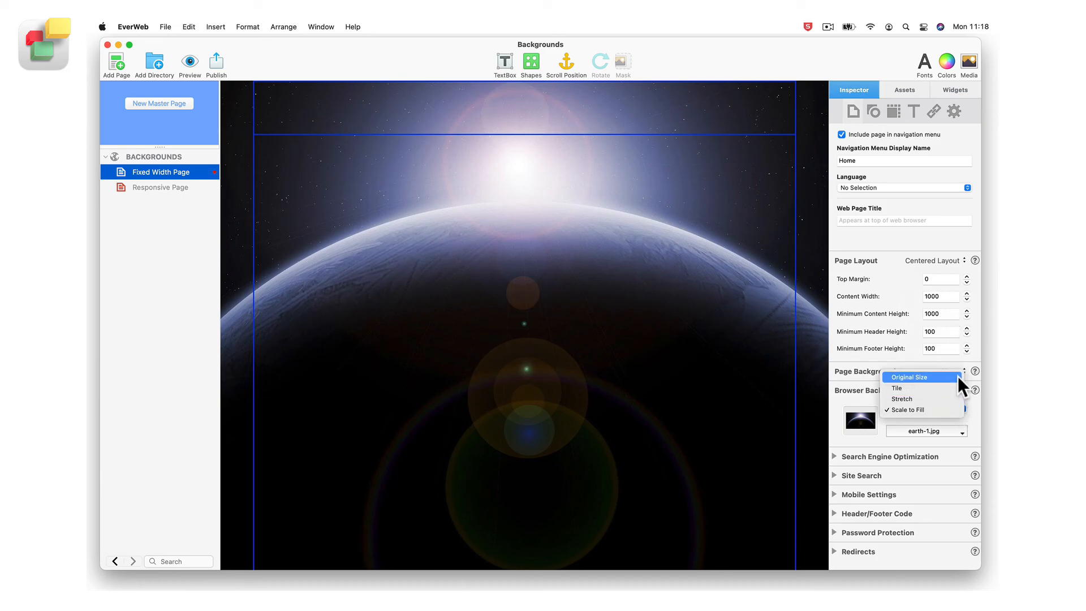
{"action": "left_click", "coordinate": [960, 411]}
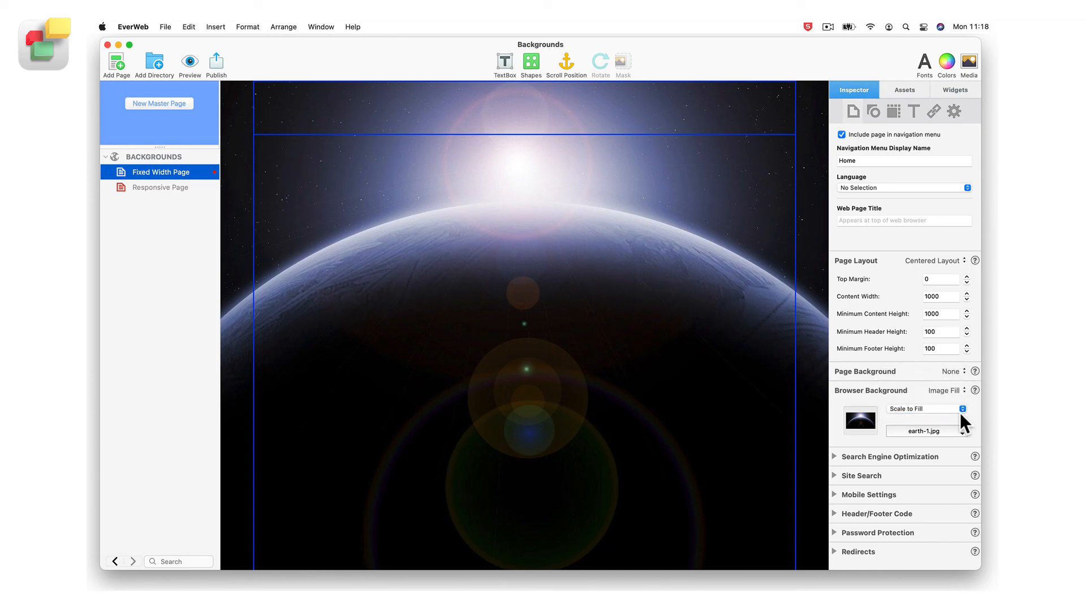